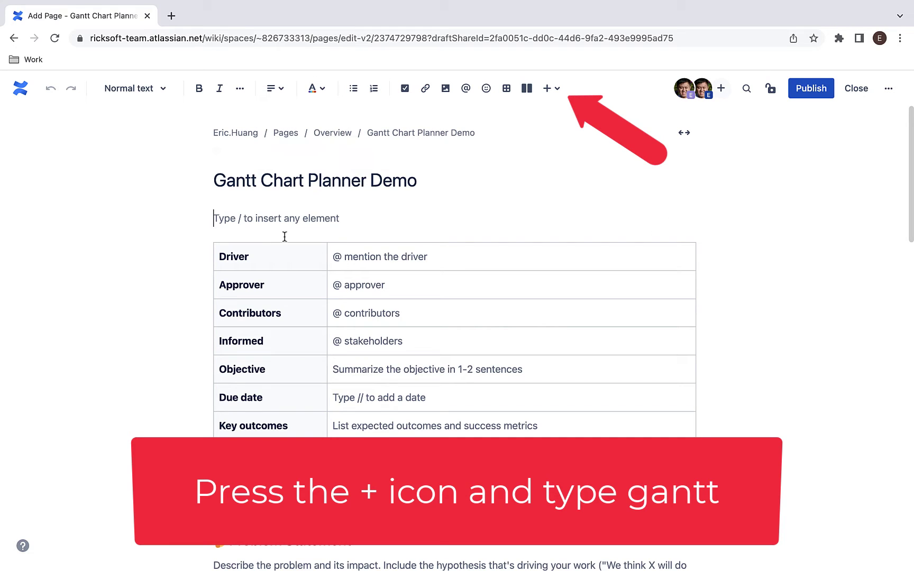
Insert a Gantt Chart Planner chart via a 'gant' search; it starts empty from 04/28/2022.
click(550, 88)
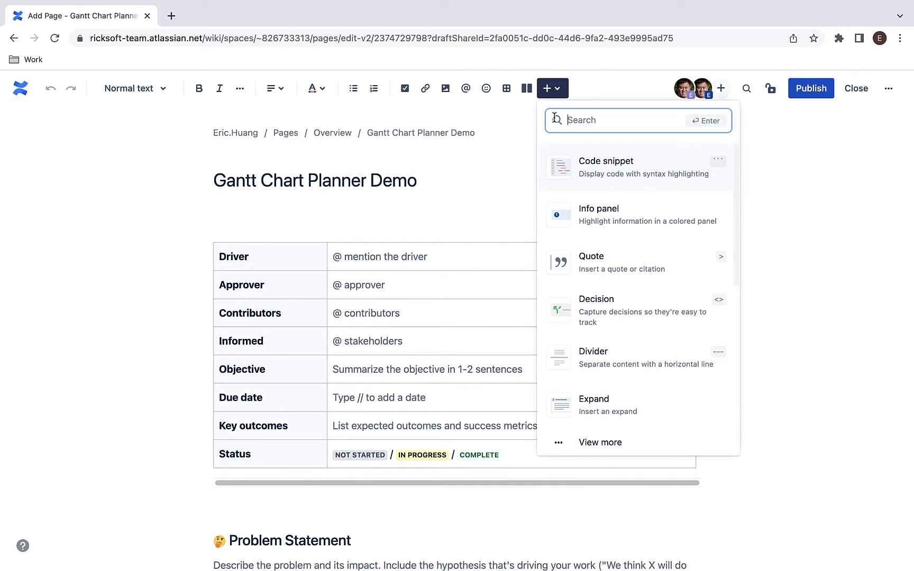
text(gantt)
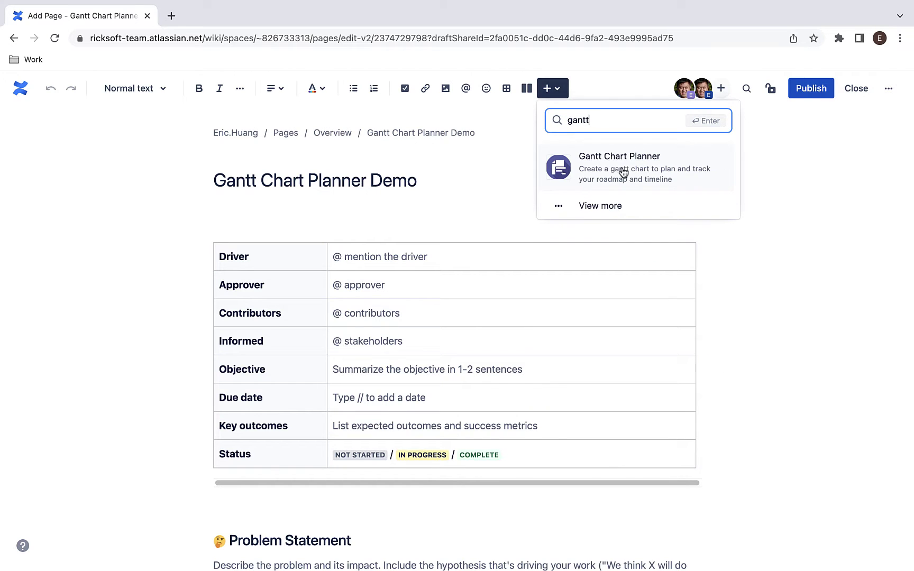
click(622, 172)
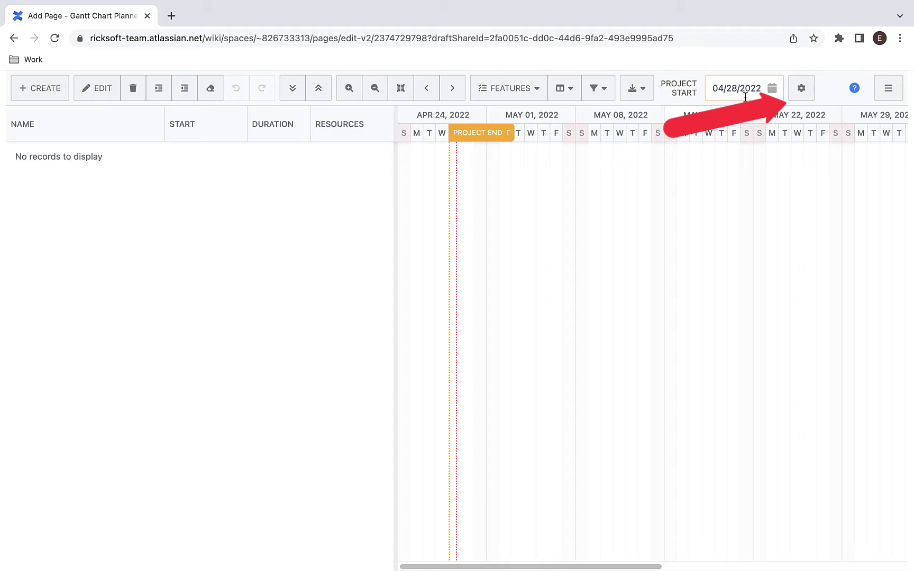
Enable Show Week Number in the chart settings and apply, giving WK17–WK21 timeline headers.
click(801, 88)
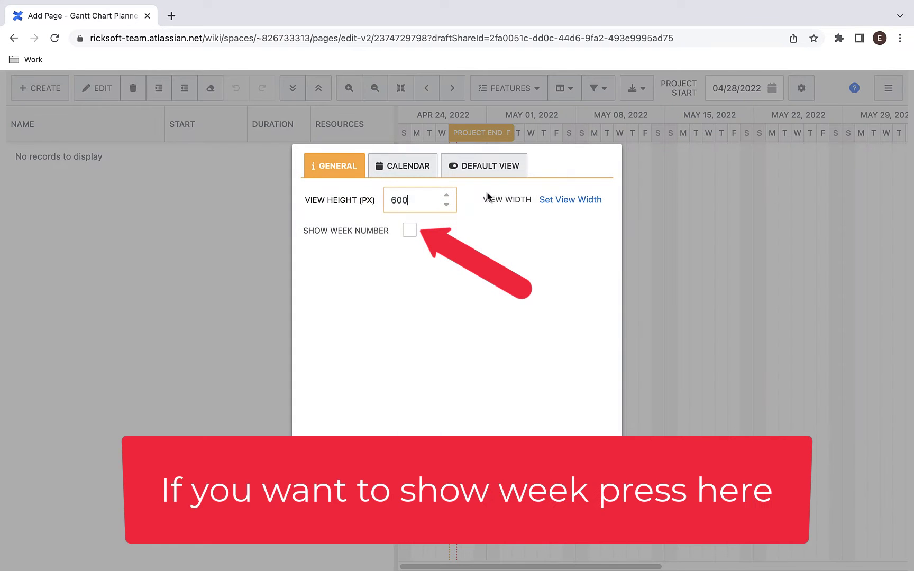
click(410, 231)
click(404, 166)
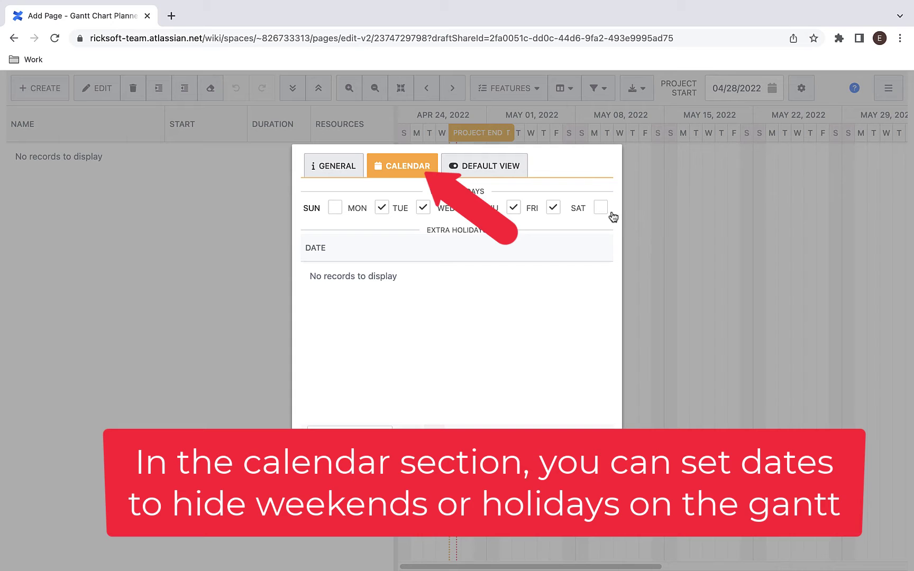
click(497, 474)
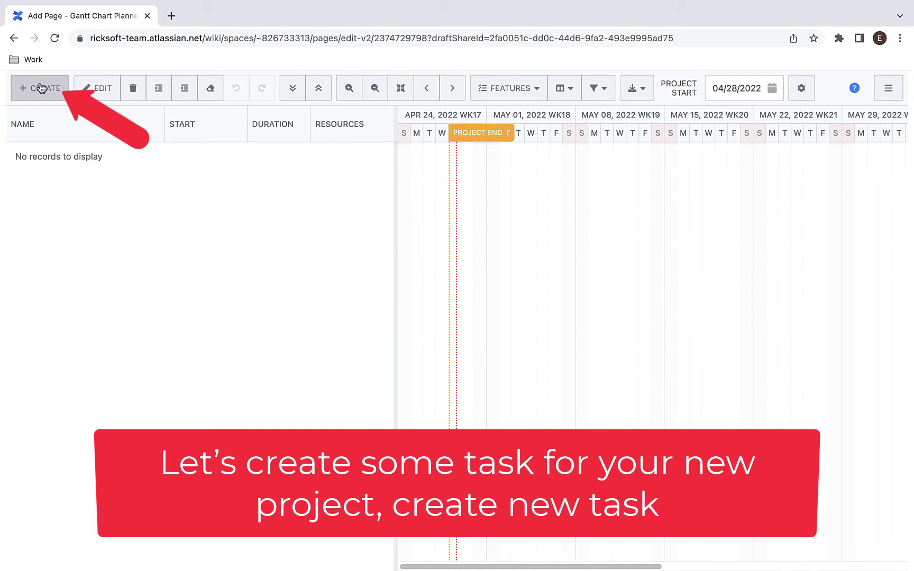
Add new task rows and name the first two Launch Product X and Software Engineering.
click(41, 88)
click(40, 88)
click(40, 88)
click(40, 88)
click(41, 88)
double_click(61, 157)
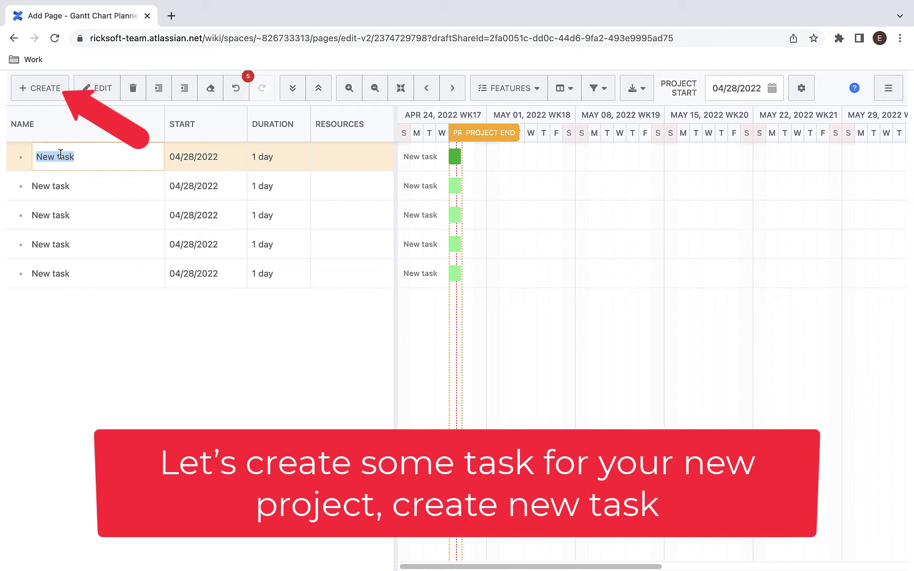
text(Launch Product)
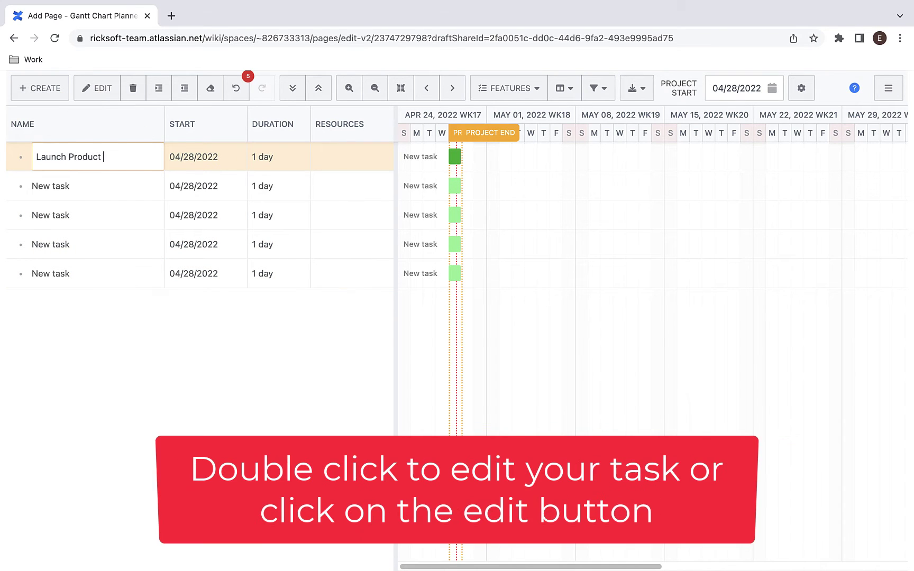
text( X)
key(Return)
double_click(50, 186)
text(Sof)
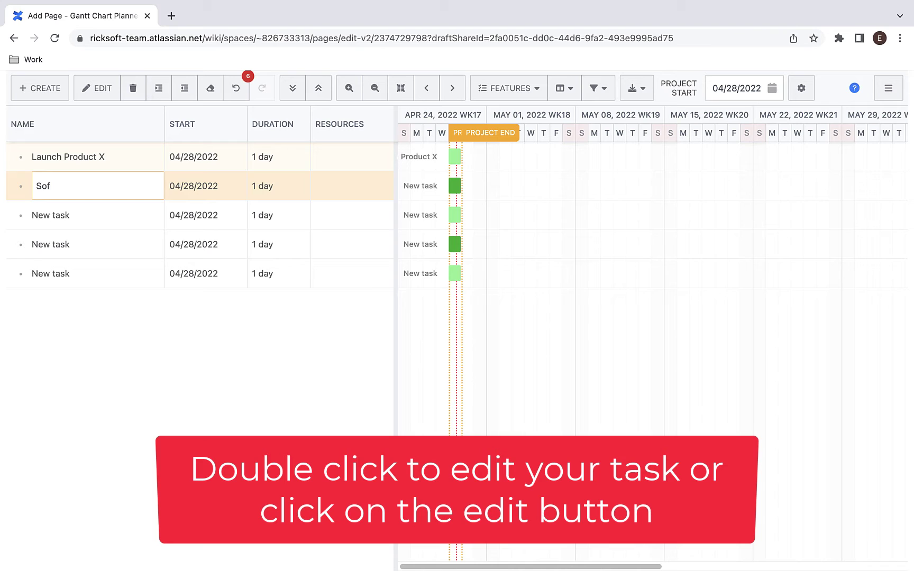
text(tware Engineering)
key(Return)
Name the remaining tasks Backend Work, Marketing and Advertising.
double_click(51, 214)
text(Bakc)
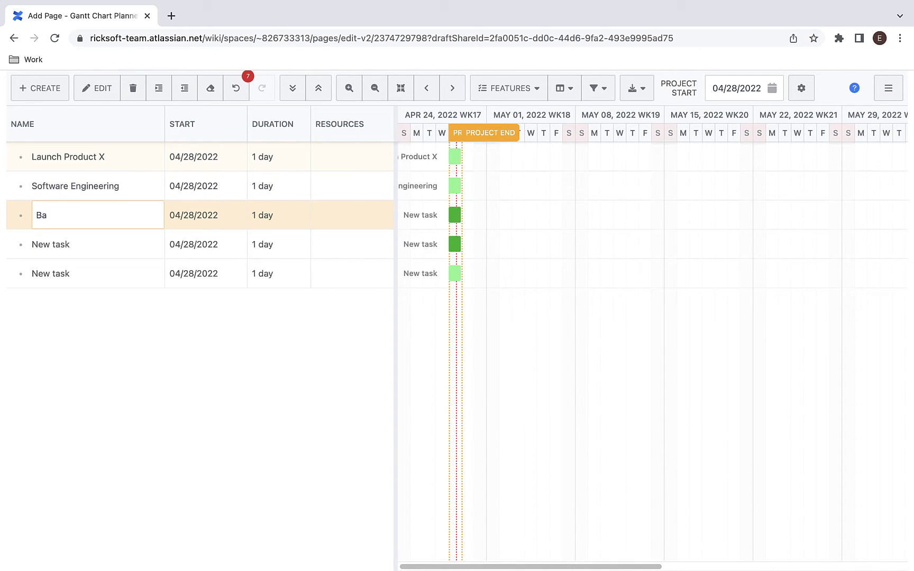
key(Return)
text(Marketing)
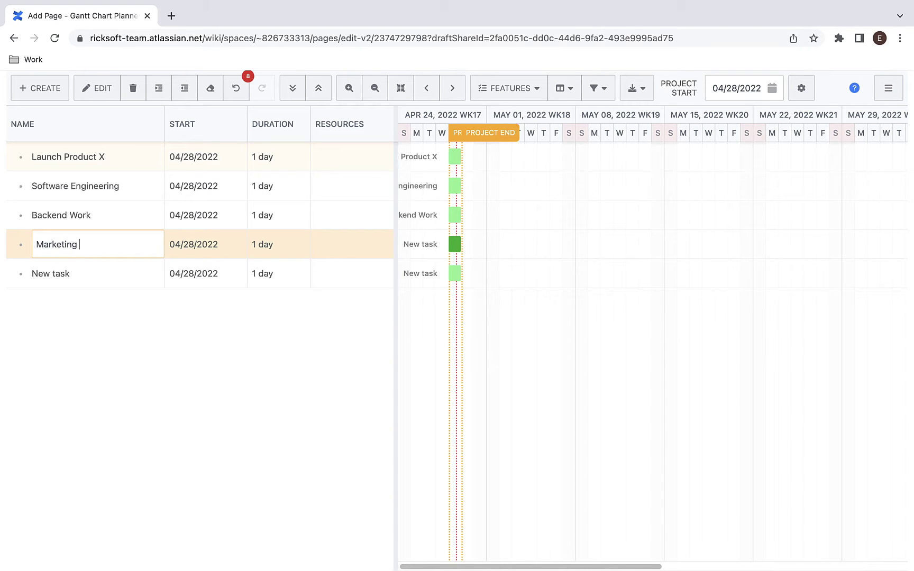
key(Return)
text(A)
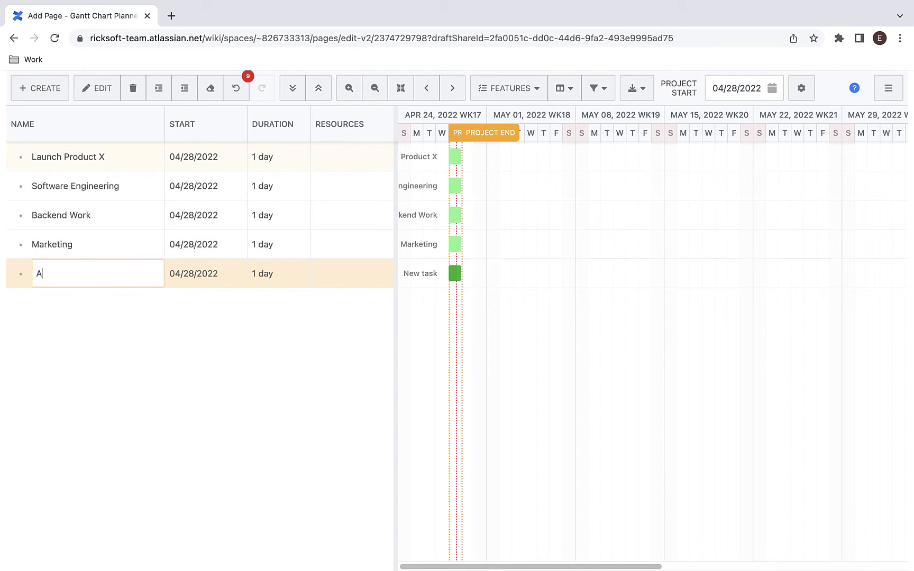
text(dvertising)
key(Return)
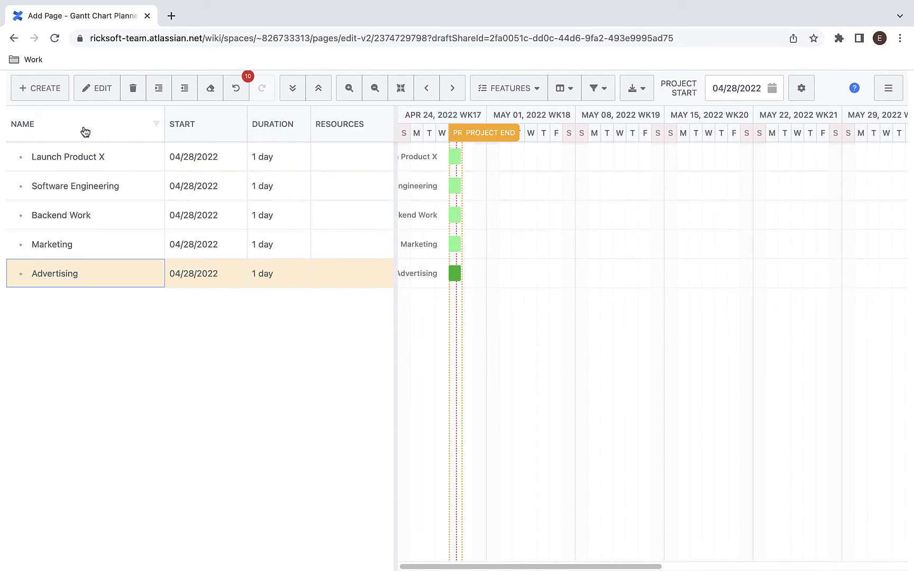
Undo an accidental indent of Marketing, returning it to the top level.
key(Up)
click(154, 101)
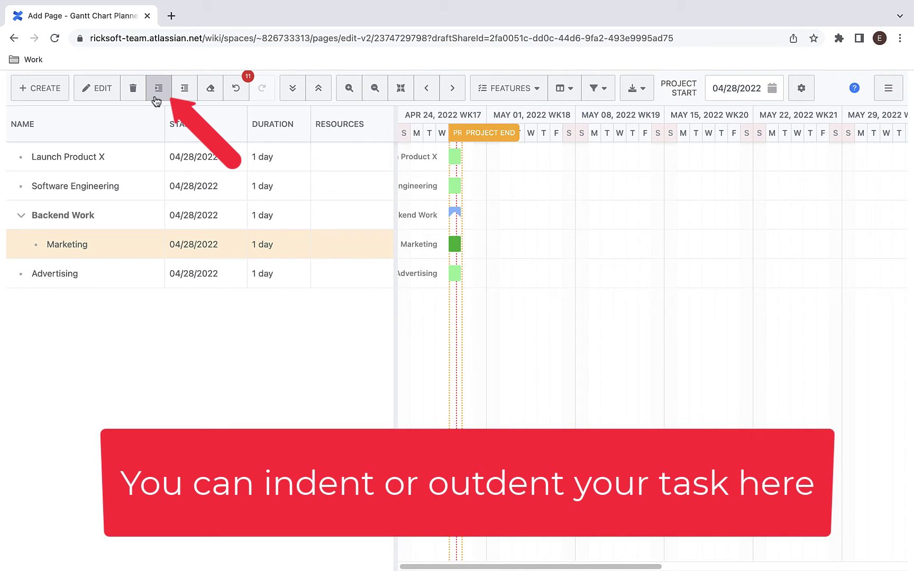
click(153, 101)
click(158, 97)
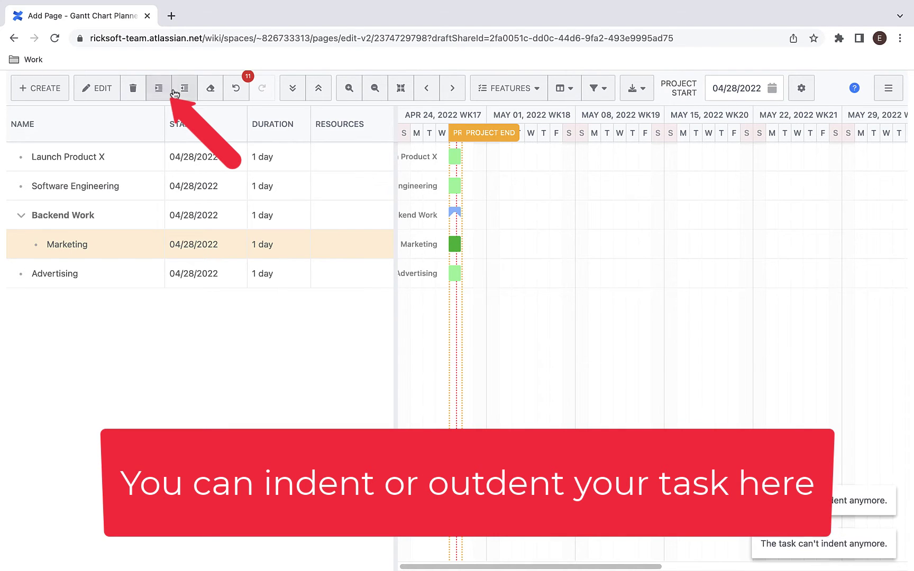
Indent Advertising under Marketing and Backend Work under Software Engineering.
click(183, 95)
click(30, 279)
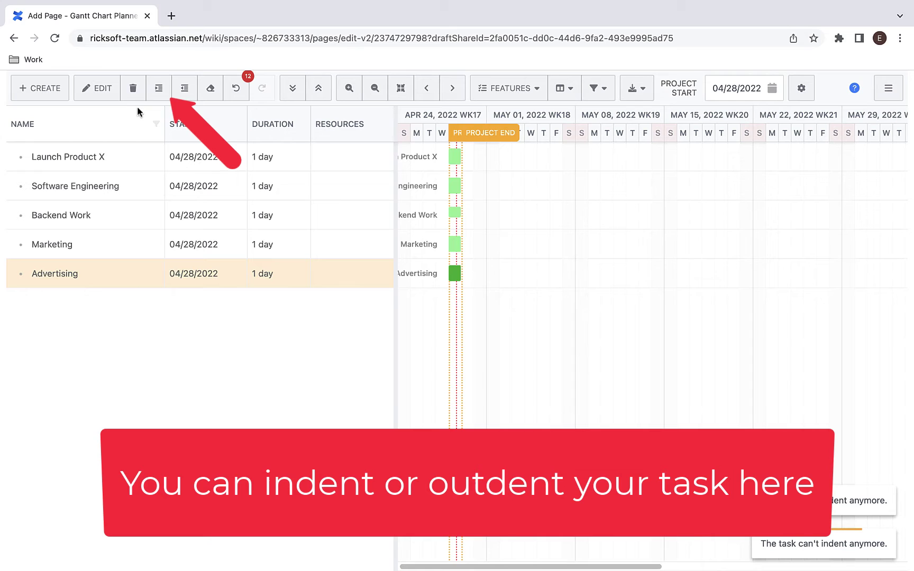
click(159, 88)
click(85, 214)
click(160, 88)
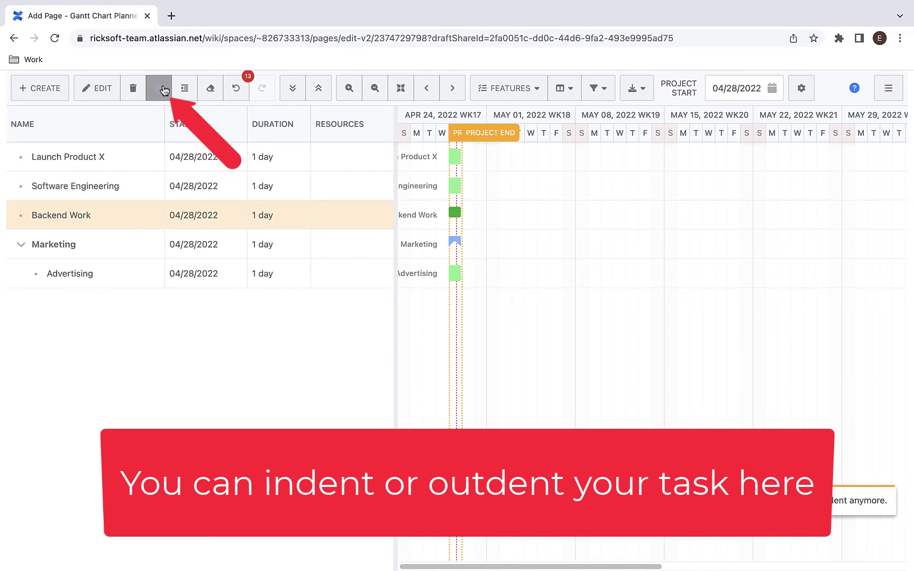
click(98, 160)
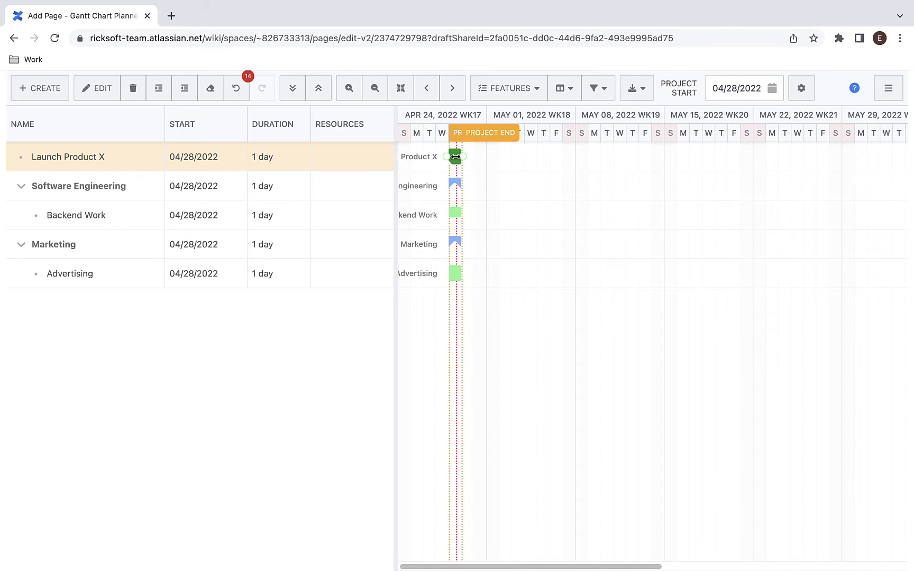
Extend Launch Product X to 26 days, Backend Work to 21 days and Advertising to 14 days.
mouse_move(455, 156)
mouse_down()
mouse_move(849, 157)
mouse_move(648, 155)
mouse_move(892, 168)
mouse_move(901, 159)
mouse_up()
mouse_move(703, 162)
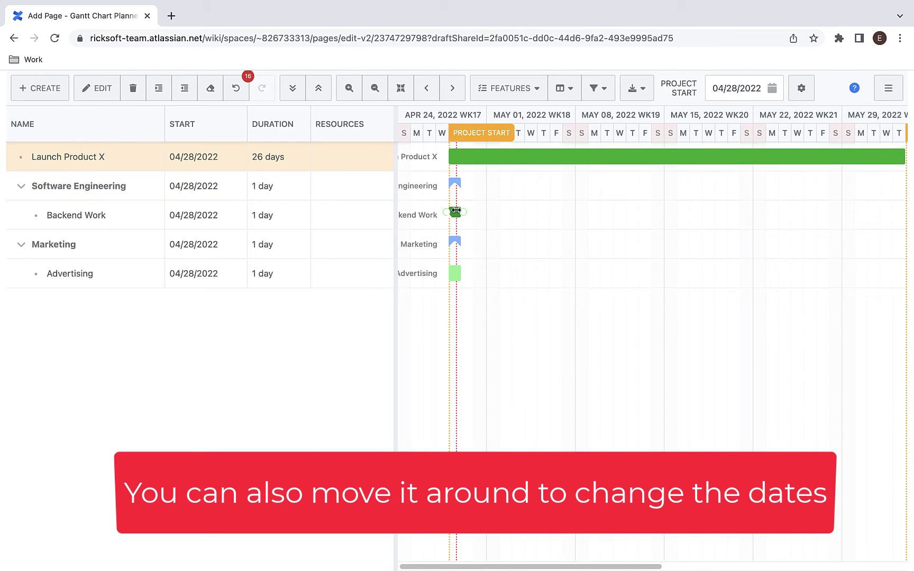
drag(459, 215, 817, 214)
drag(450, 272, 688, 263)
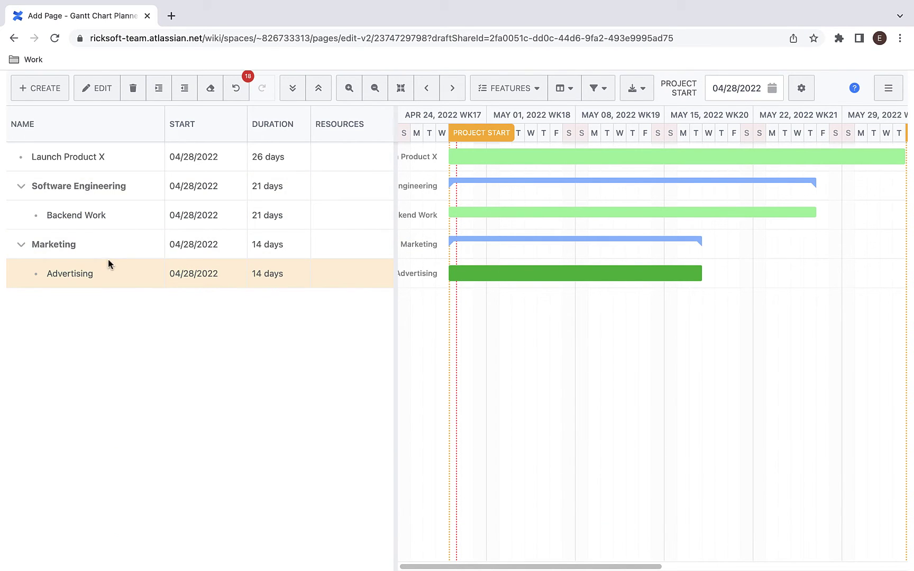
right_click(110, 312)
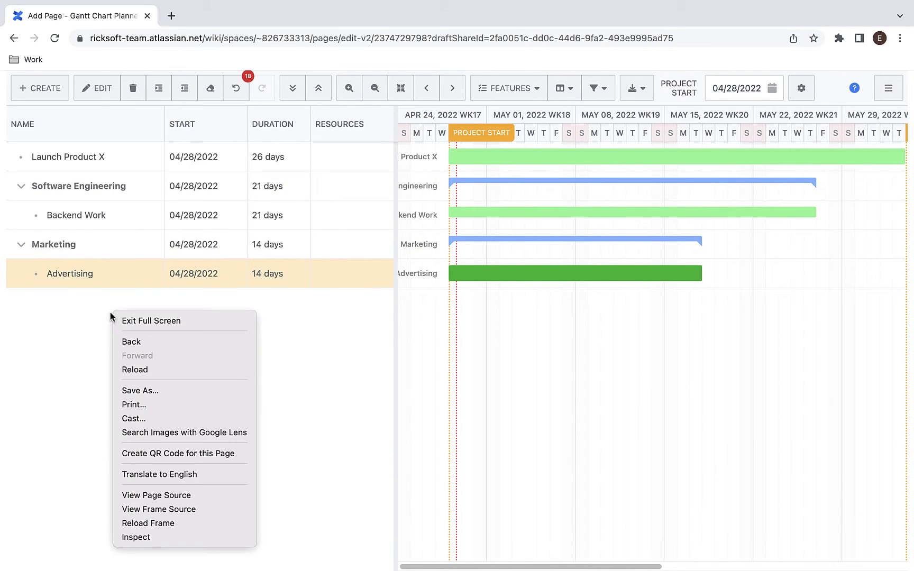
click(77, 309)
Add a new task named Project Milestone.
click(57, 90)
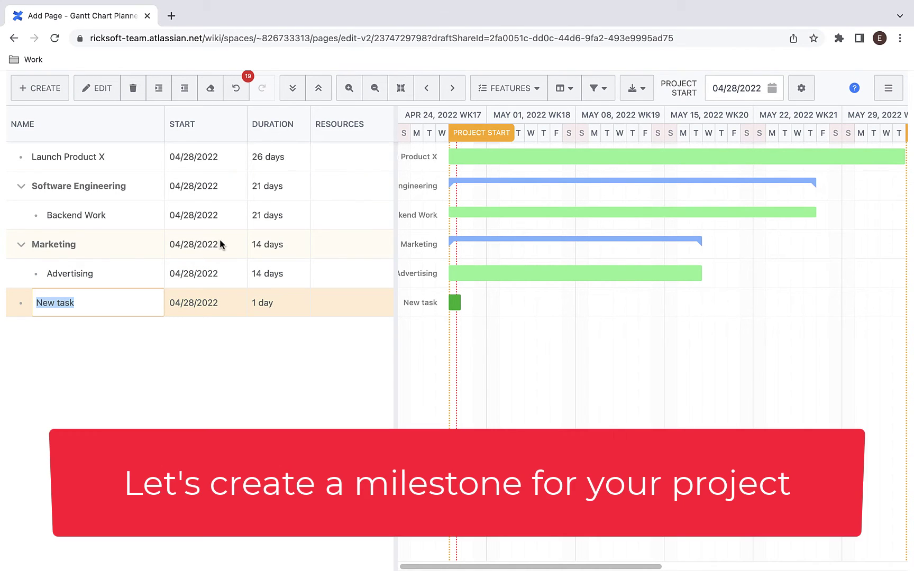
text(M)
text(roject Mileston)
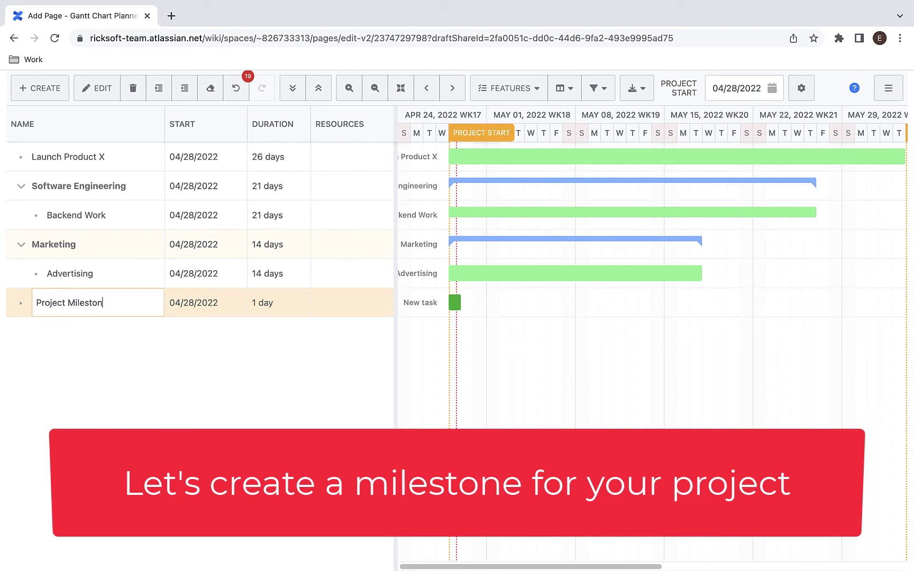
text(e)
key(Return)
Convert it to a milestone on 05/19/2022 and link Advertising to follow Backend Work.
right_click(114, 316)
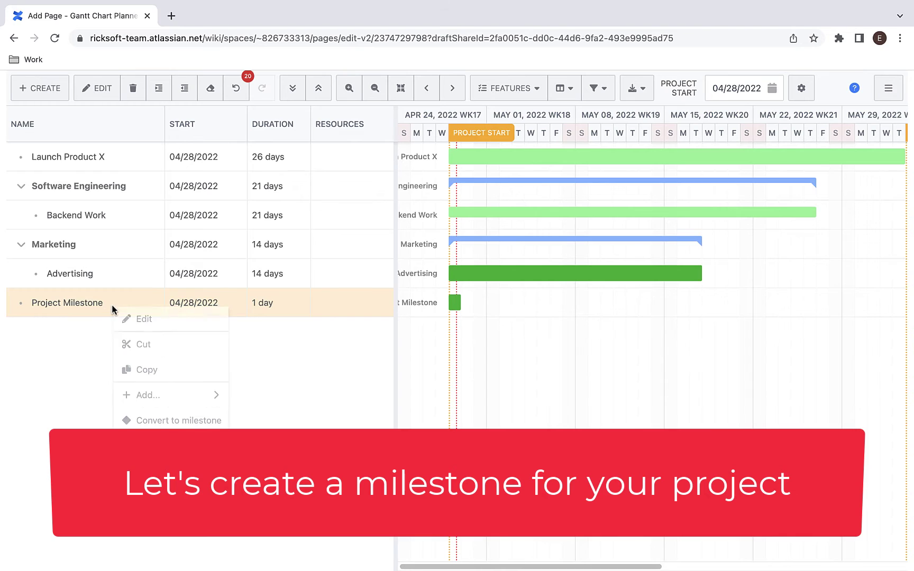
click(158, 420)
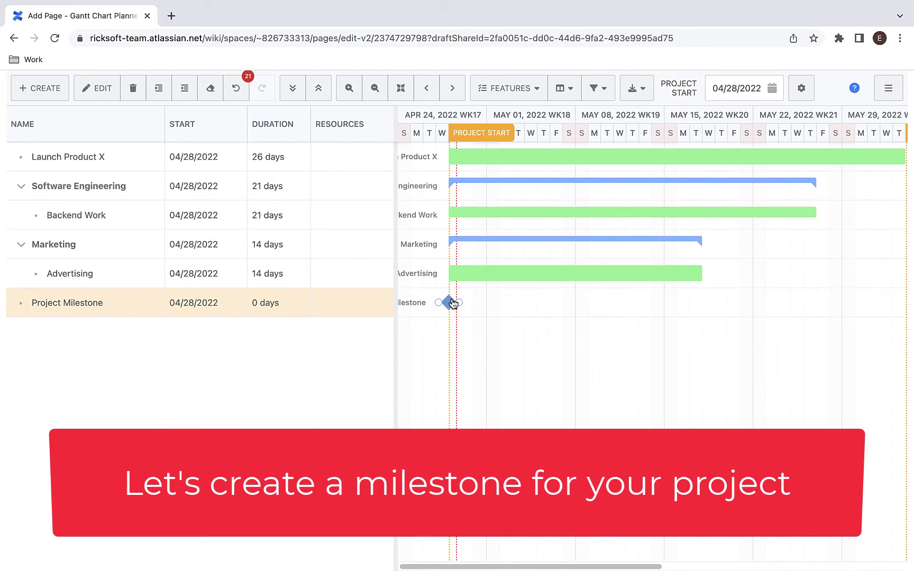
drag(449, 303, 717, 311)
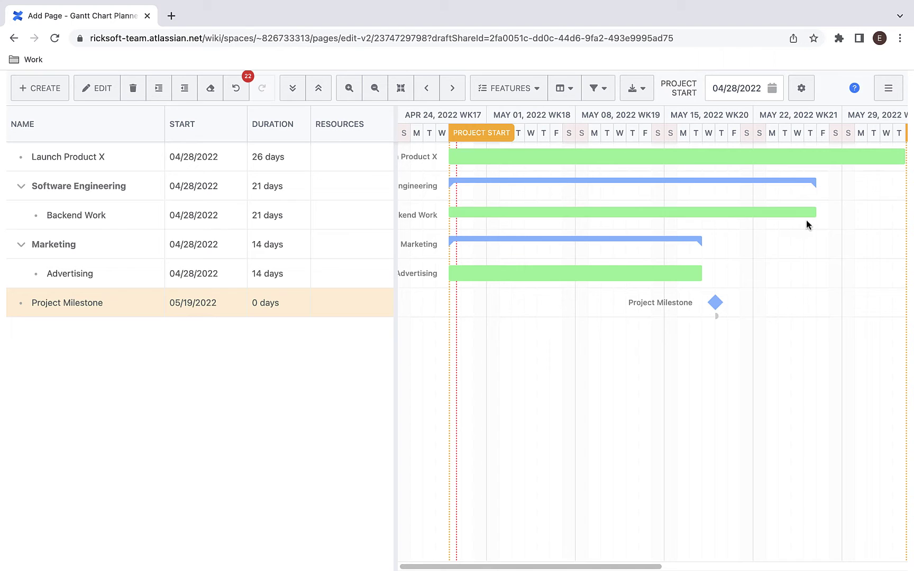
drag(818, 213, 447, 278)
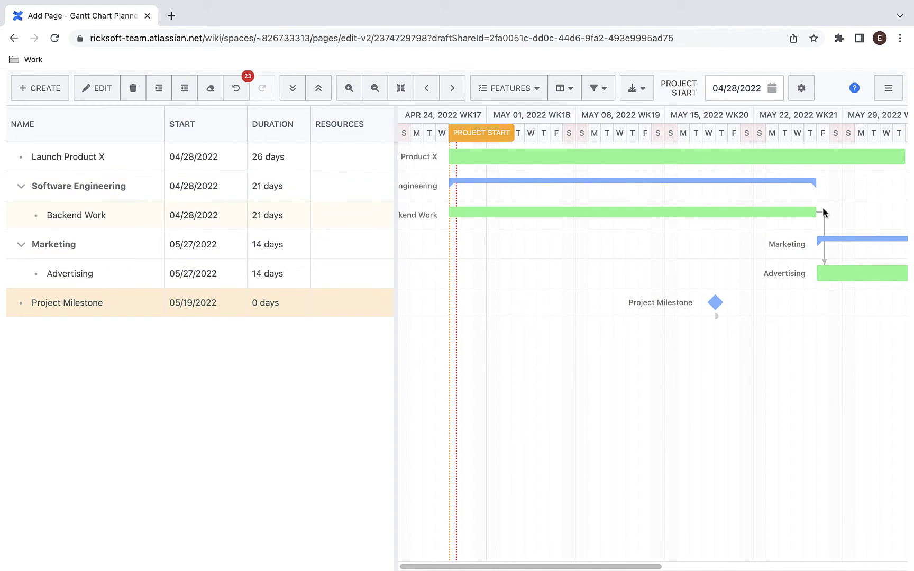
Try moving Advertising and Marketing earlier, then link Launch Product X to Advertising.
drag(409, 564, 587, 550)
drag(634, 275, 575, 276)
mouse_move(671, 237)
drag(649, 238, 622, 264)
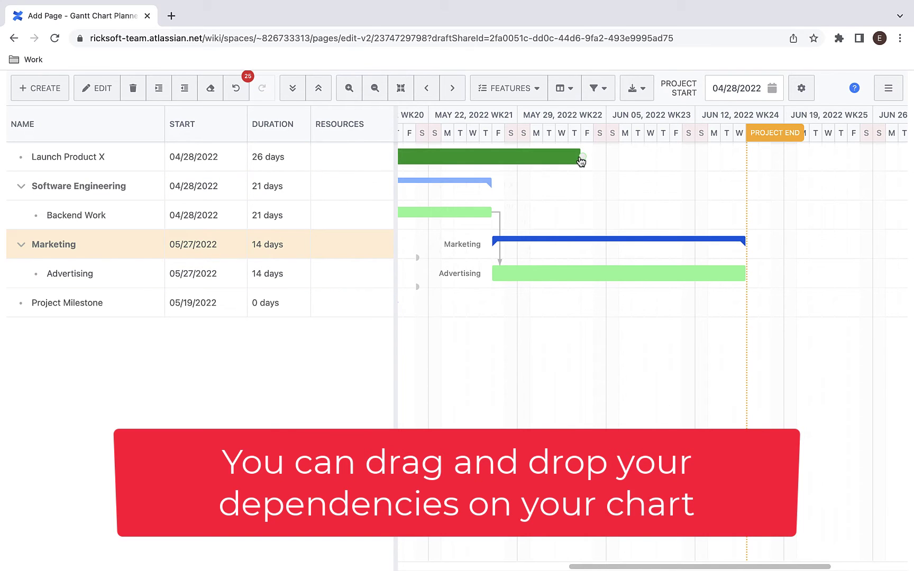
drag(584, 158, 749, 274)
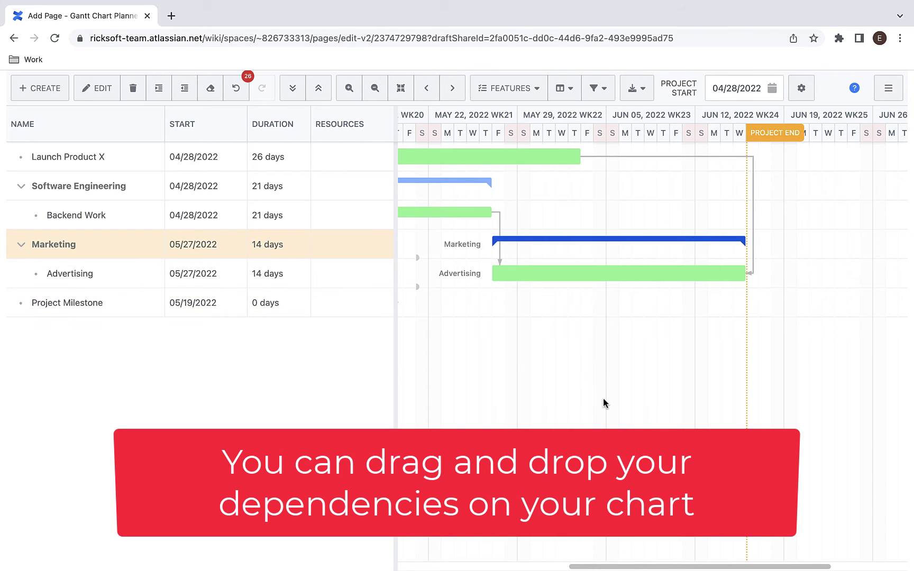
drag(578, 555, 399, 552)
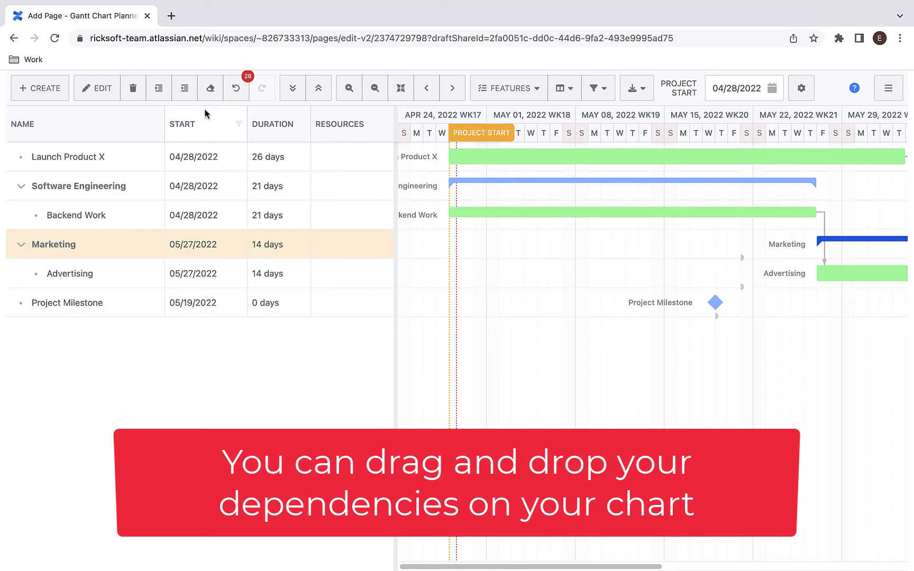
In Backend Work's edit form, review its tabs and save the note 'notes for project'.
click(139, 161)
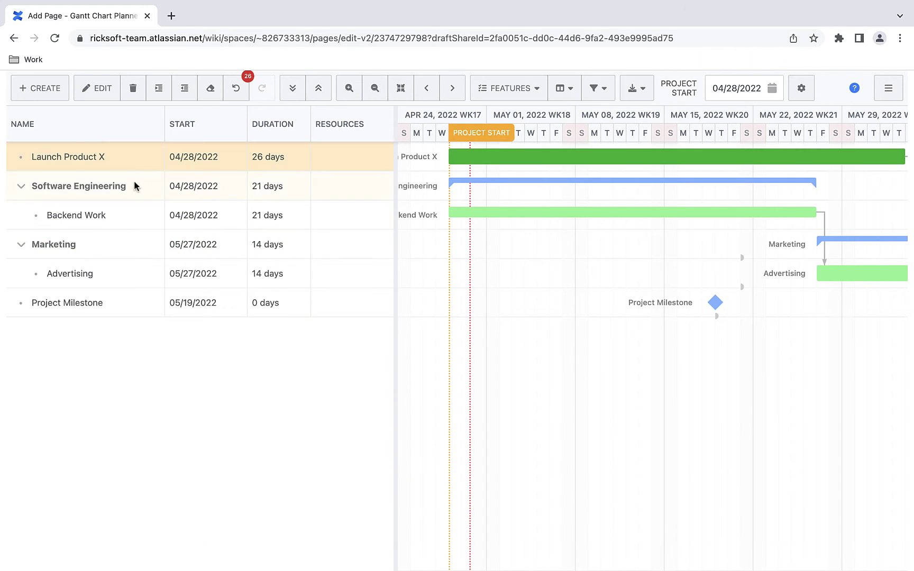
right_click(131, 209)
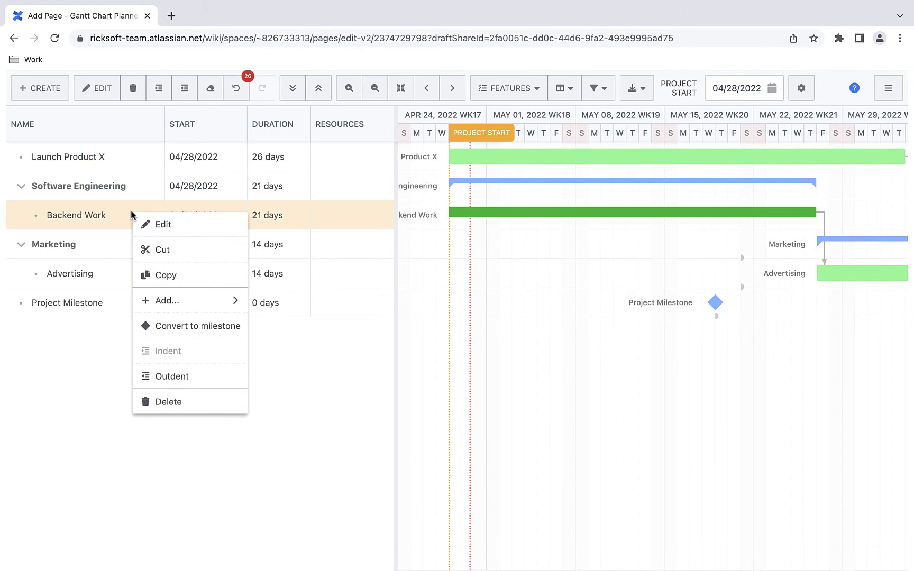
click(157, 228)
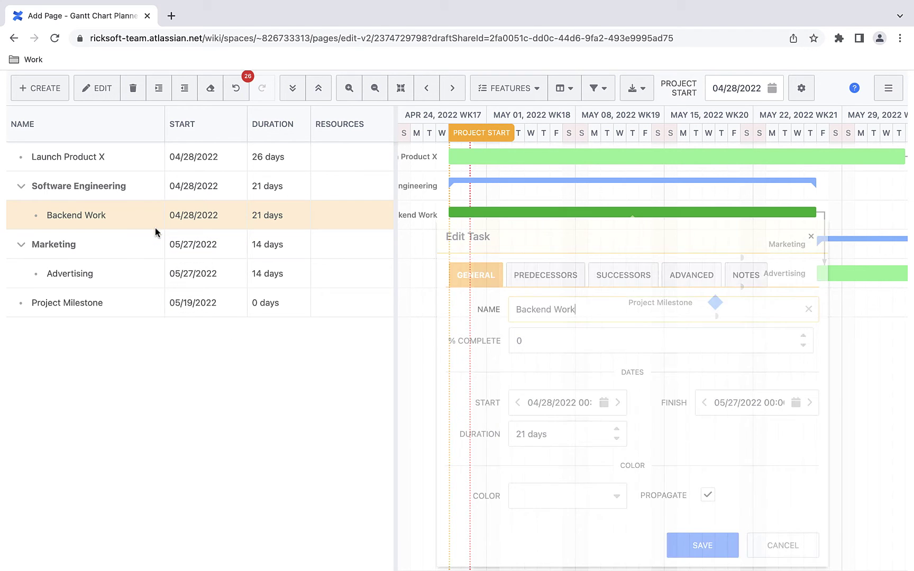
click(540, 280)
click(619, 280)
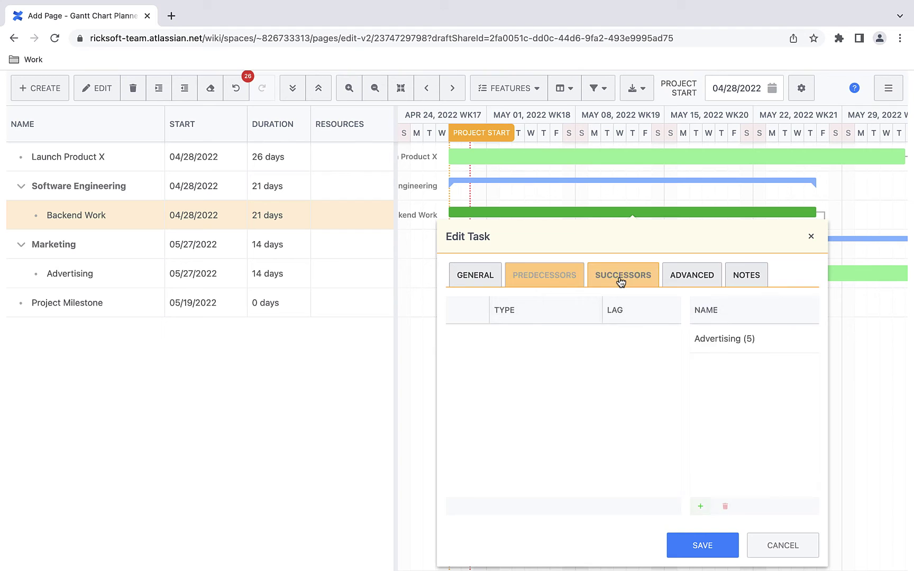
click(692, 285)
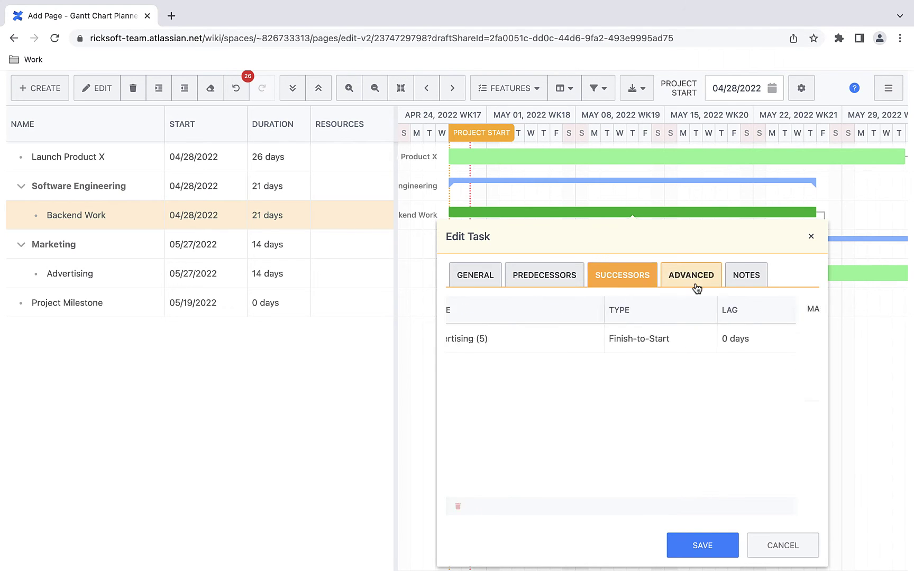
click(753, 288)
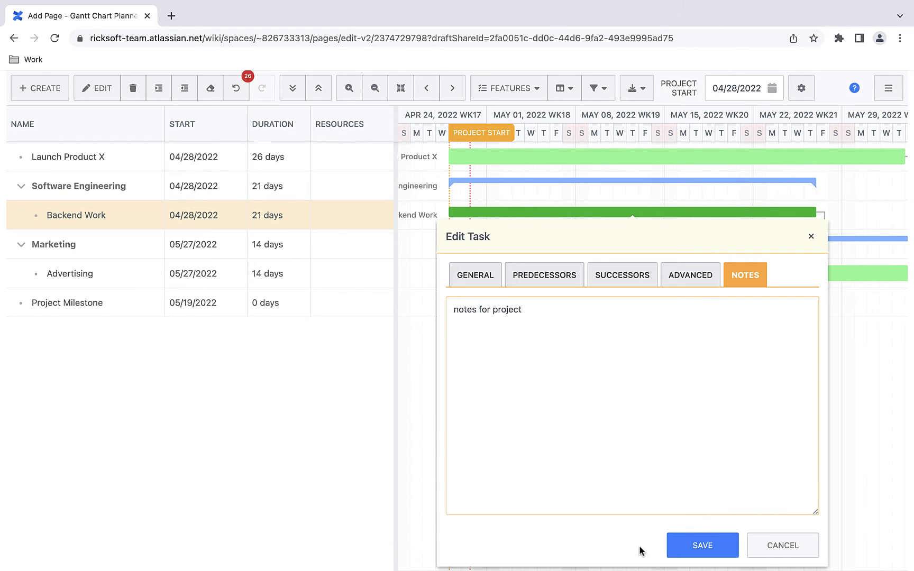
click(680, 551)
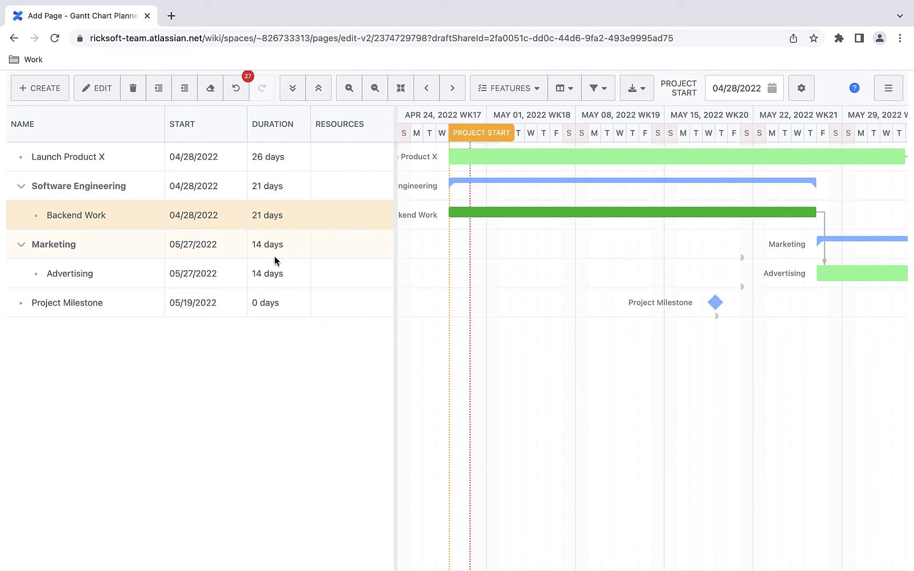
Widen the task table and assign a team member to Backend Work at 50%.
drag(396, 189, 482, 189)
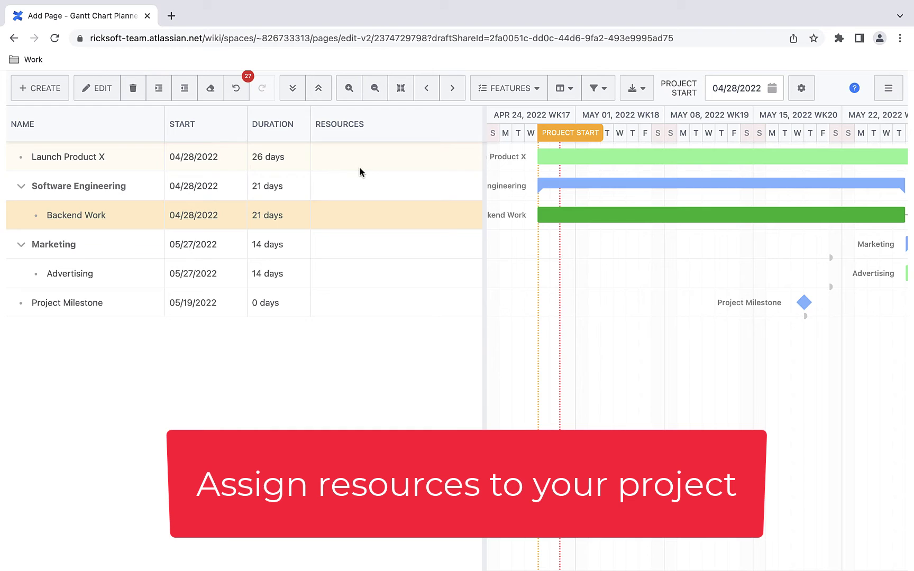
click(344, 220)
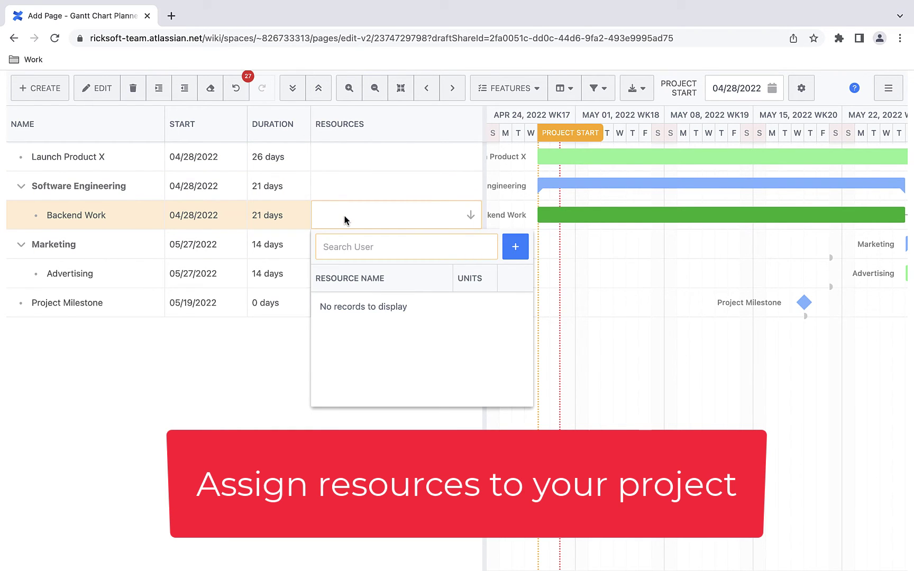
text(@eric)
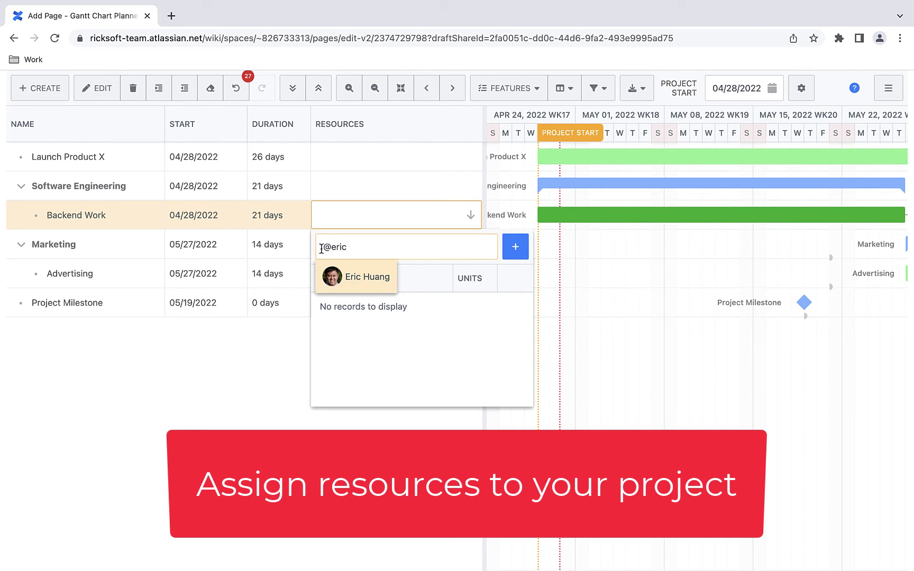
click(364, 279)
click(507, 249)
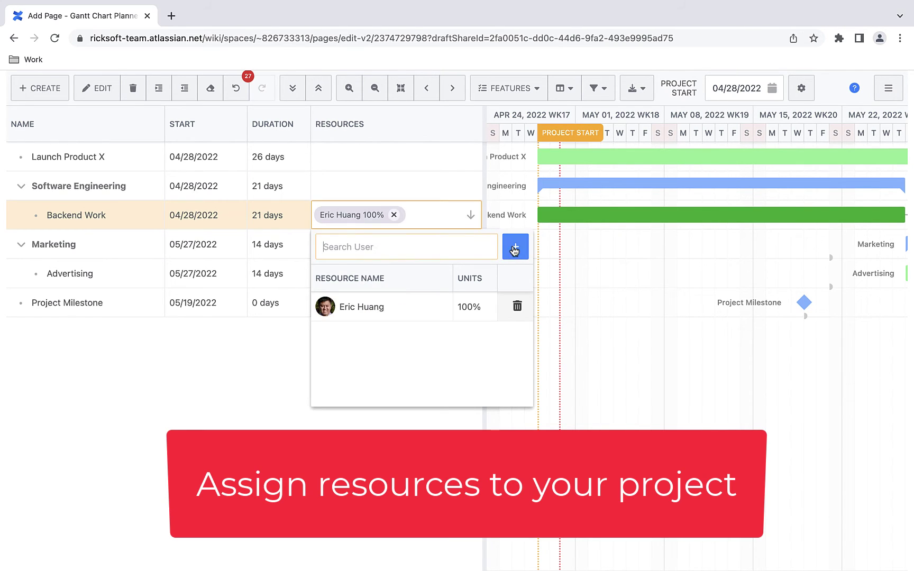
click(467, 312)
text(50)
key(Return)
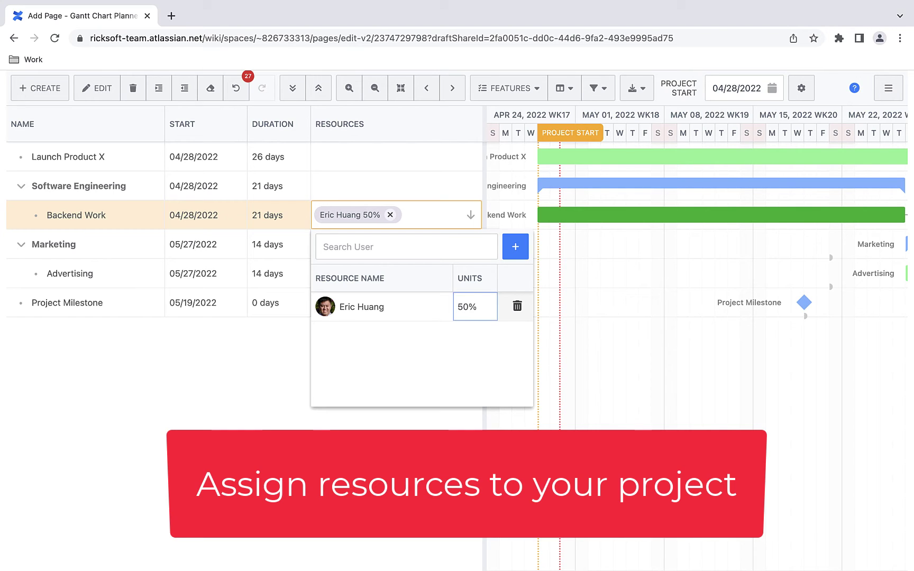
key(Return)
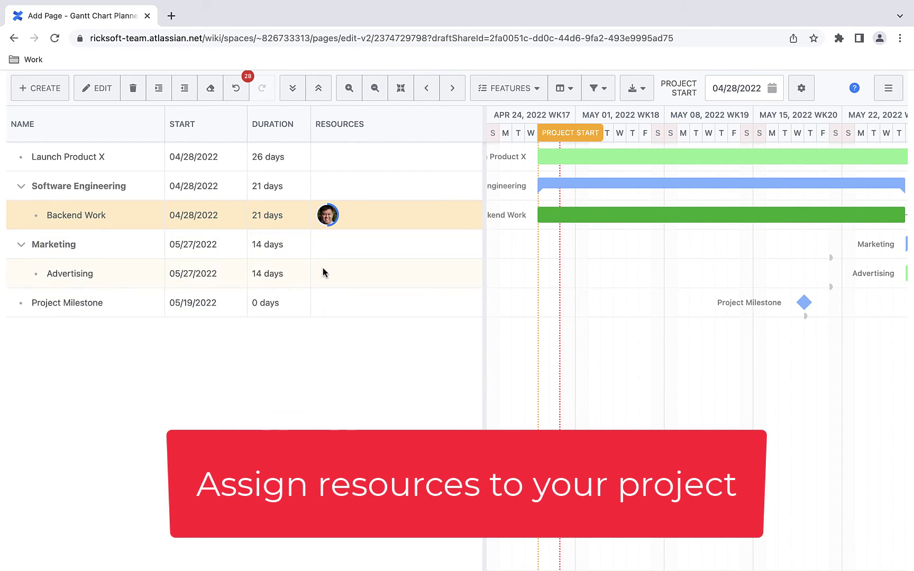
Assign the same team member to Advertising at 40%.
click(323, 270)
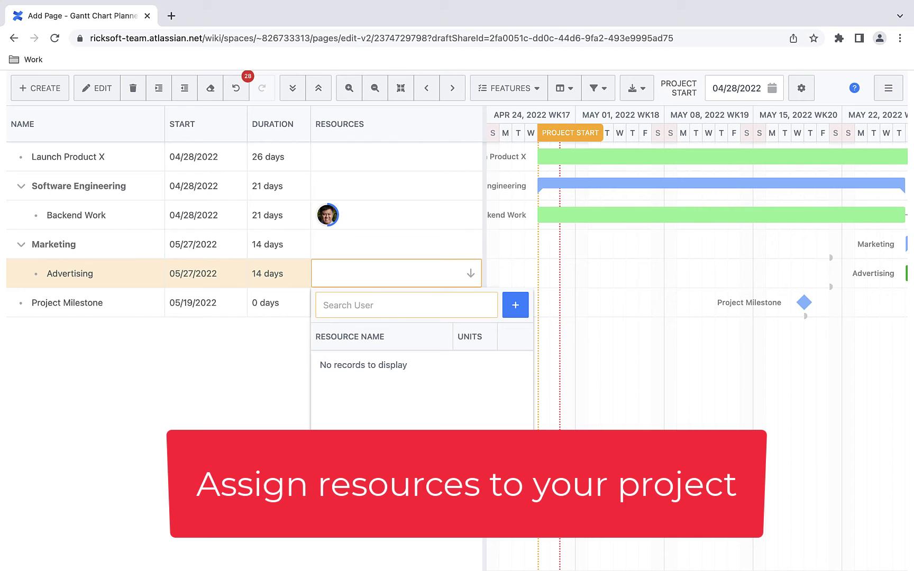
text(@eric)
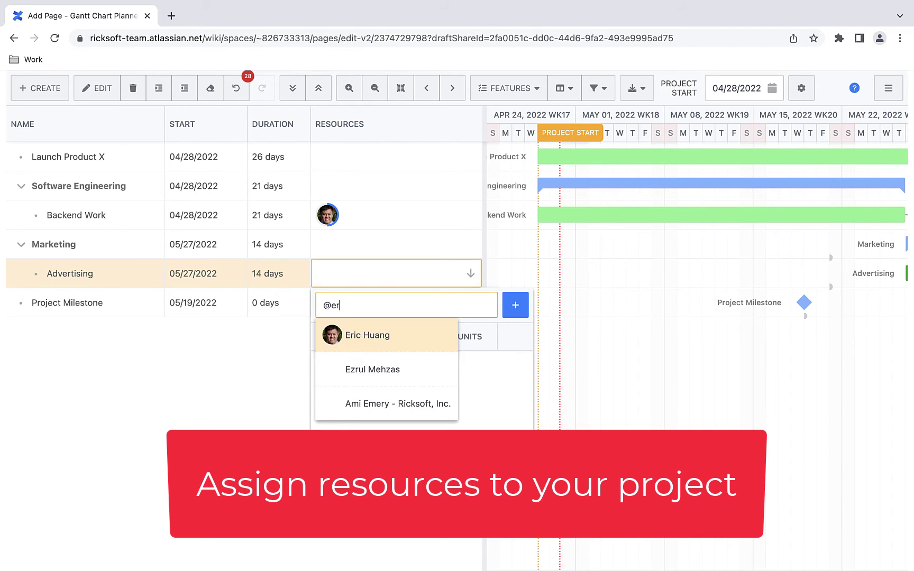
click(359, 338)
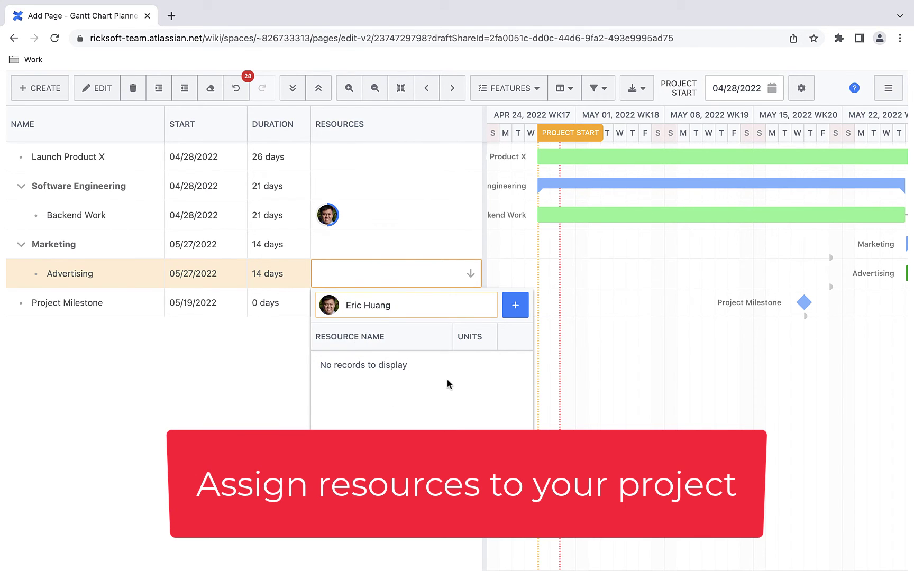
click(513, 306)
click(468, 363)
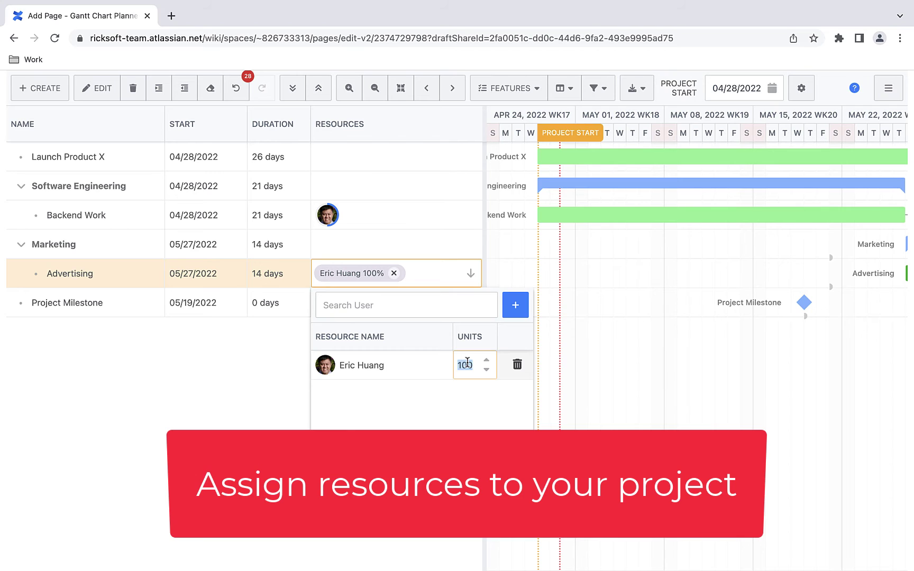
text(40)
key(Return)
click(182, 410)
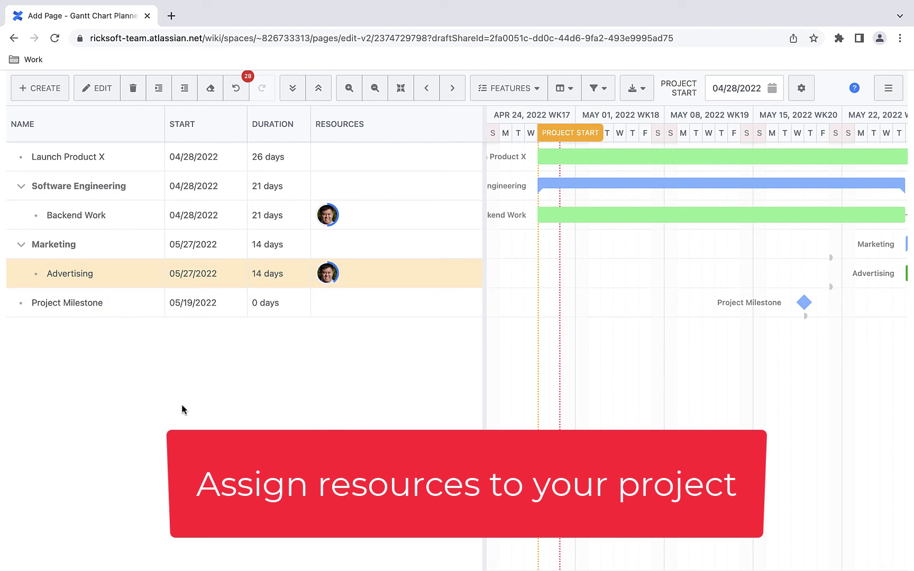
Assign another team member to Project Milestone at 60%.
double_click(349, 312)
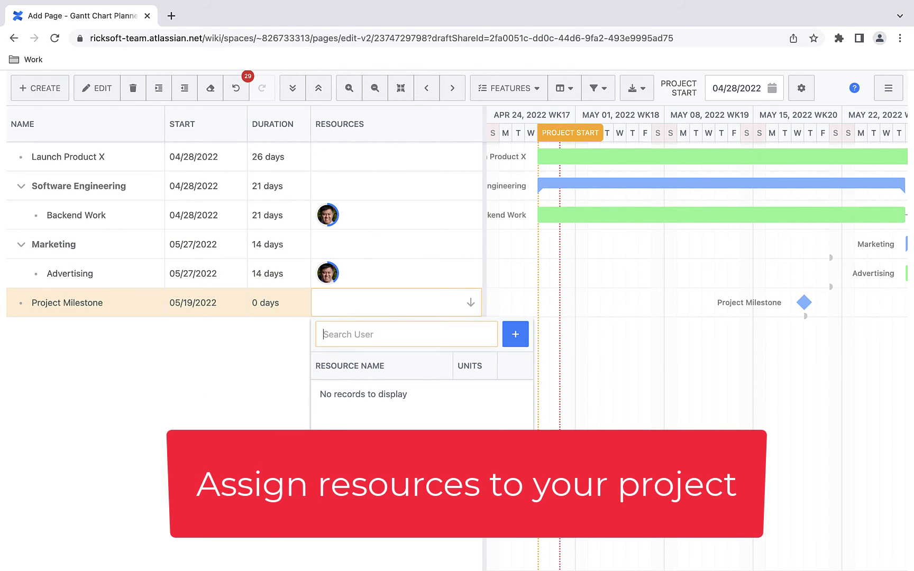
text(@sean)
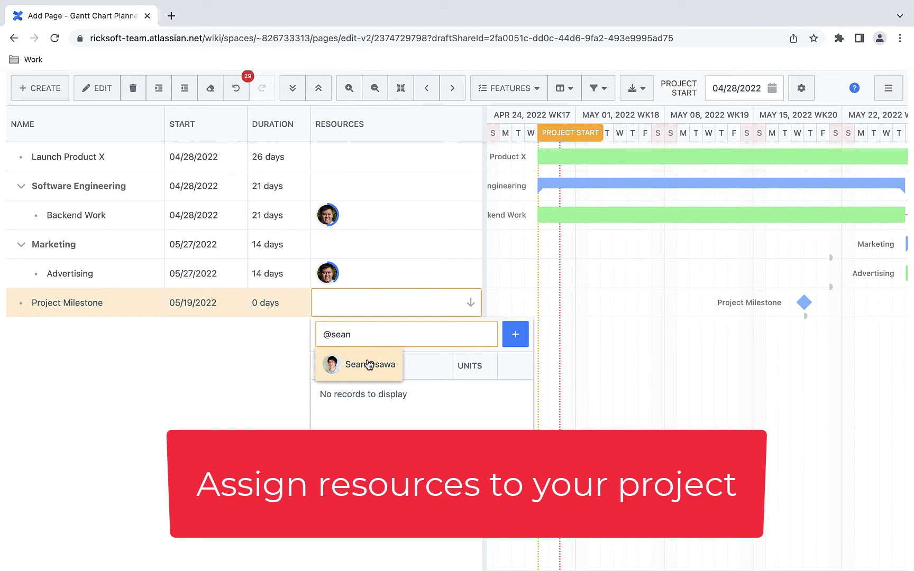
click(368, 364)
click(514, 335)
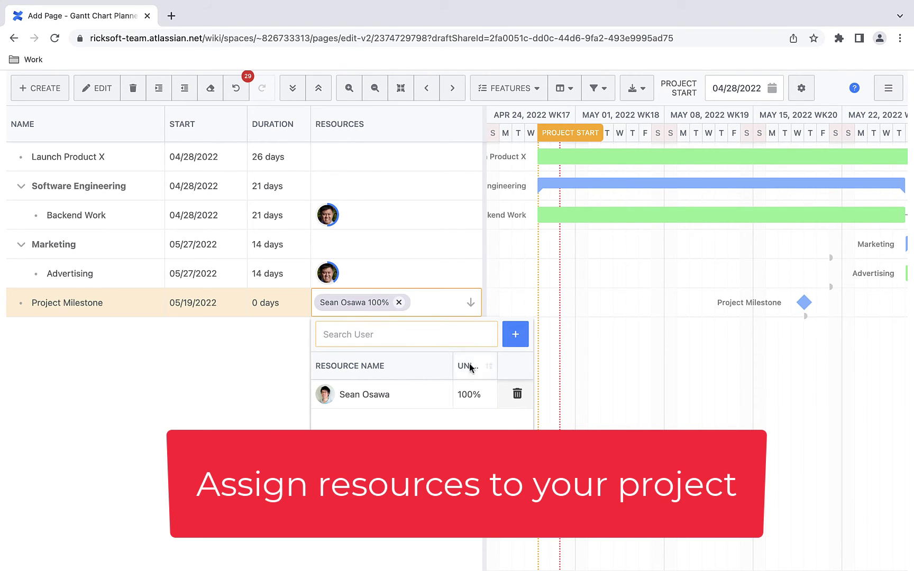
click(464, 403)
text(60)
key(Return)
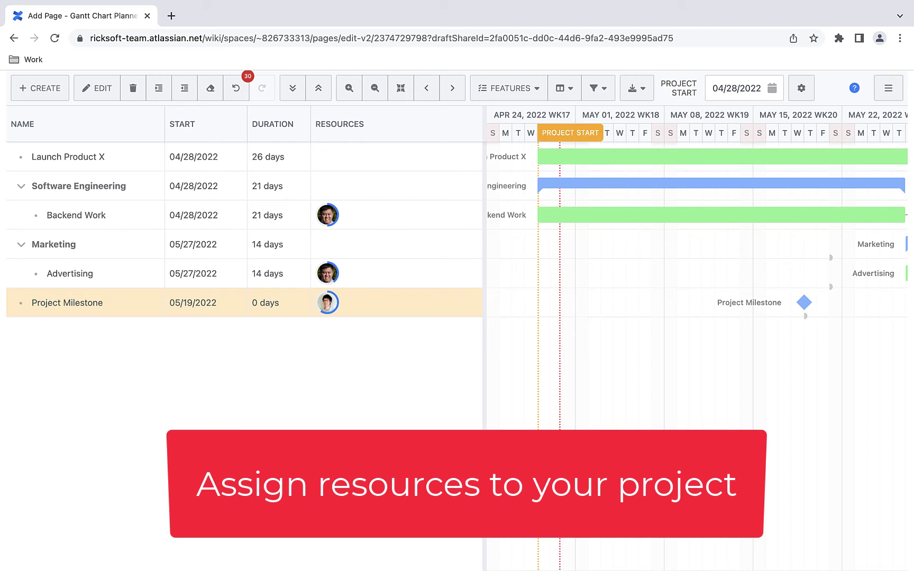
Turn on Show resource view under FEATURES and narrow the task table to widen the timeline.
click(509, 90)
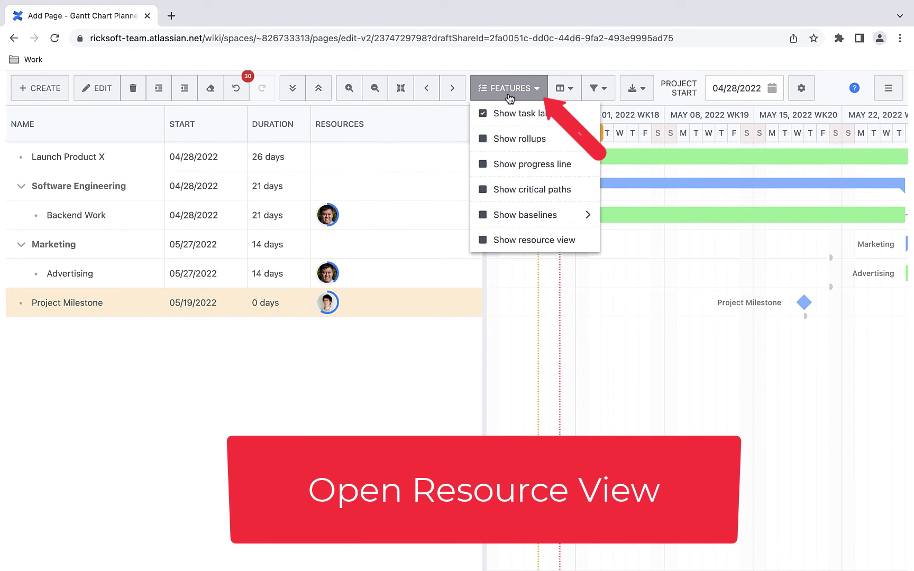
click(533, 241)
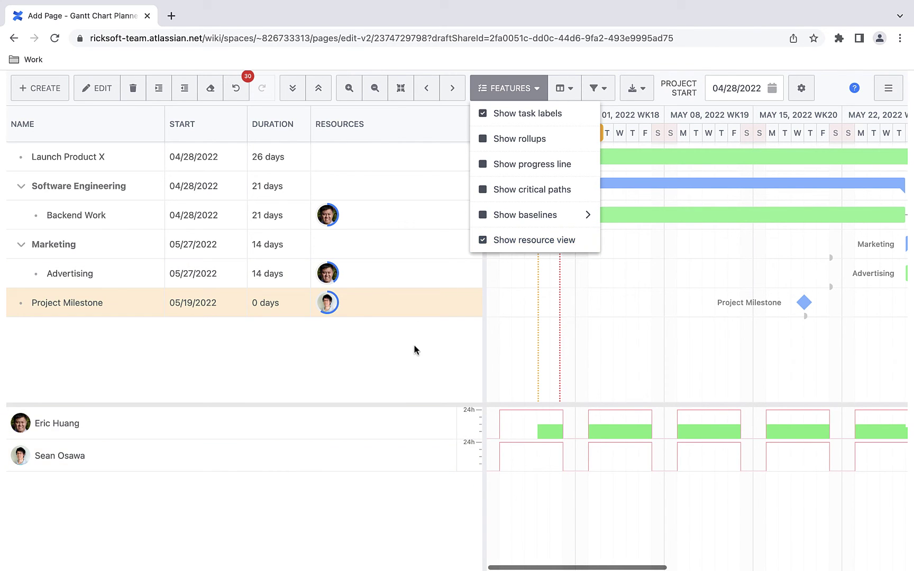
click(414, 349)
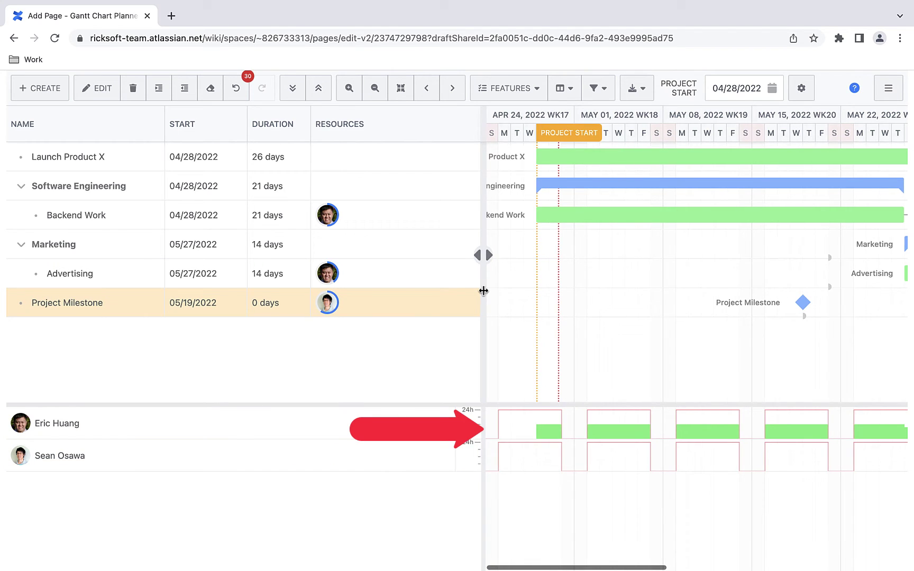
drag(484, 291, 399, 308)
mouse_move(800, 436)
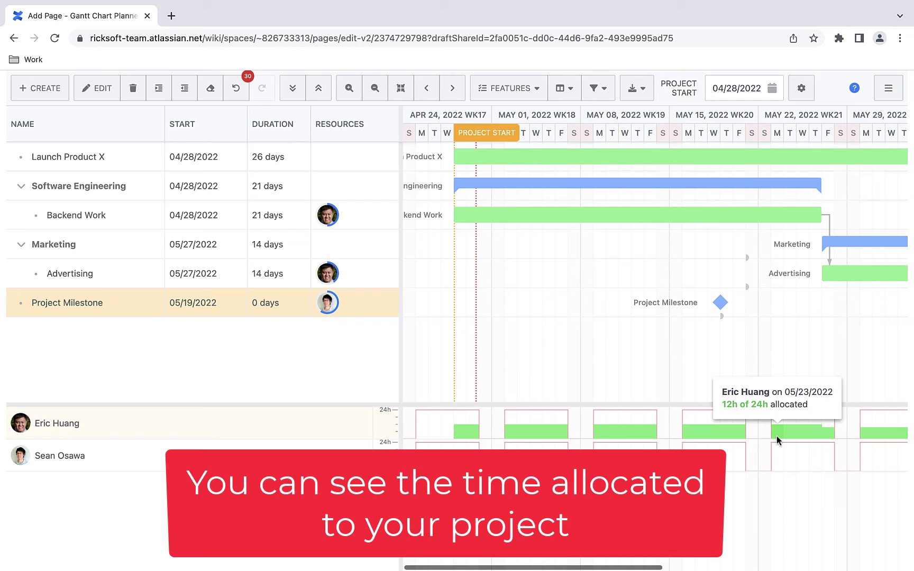
mouse_move(728, 437)
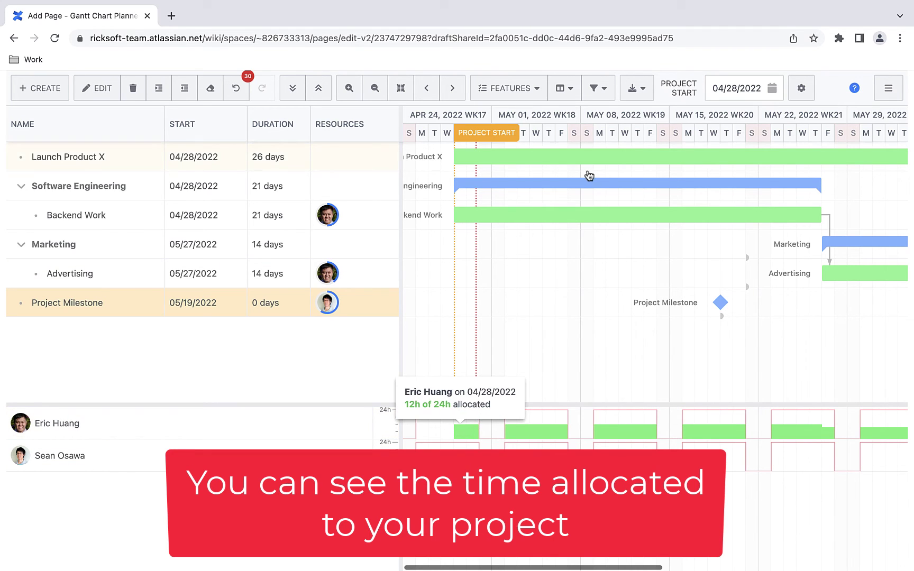
click(526, 88)
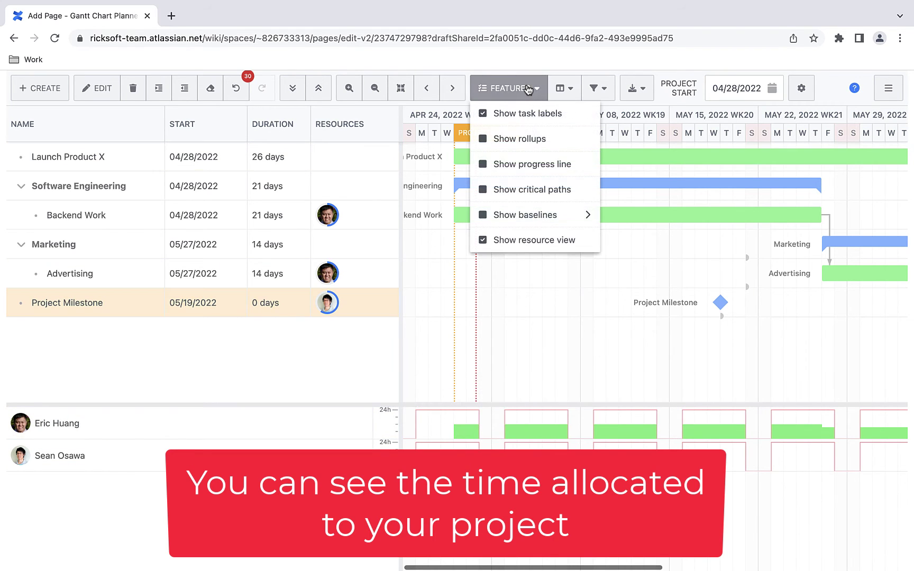
Turn off the resource view, colour the Advertising task bar fuchsia, then reopen its details.
click(534, 241)
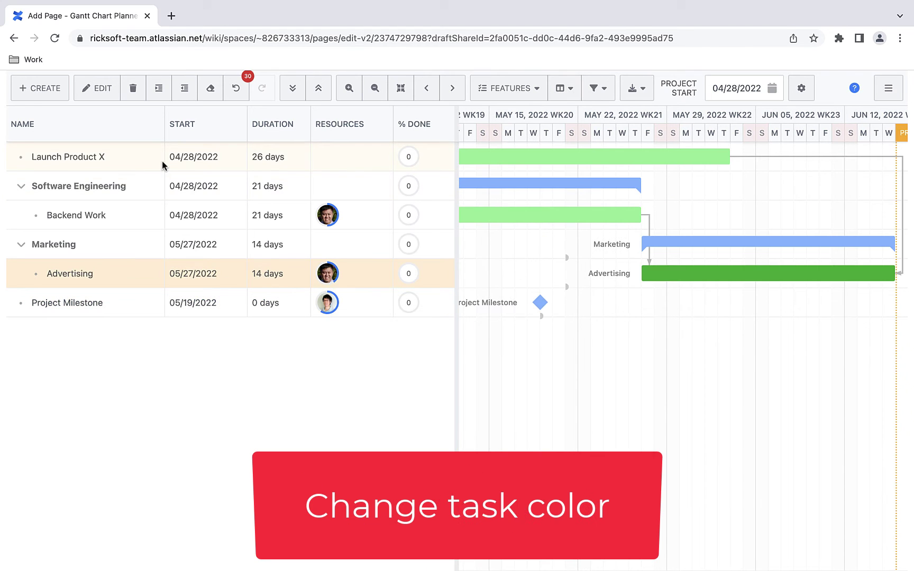
click(100, 89)
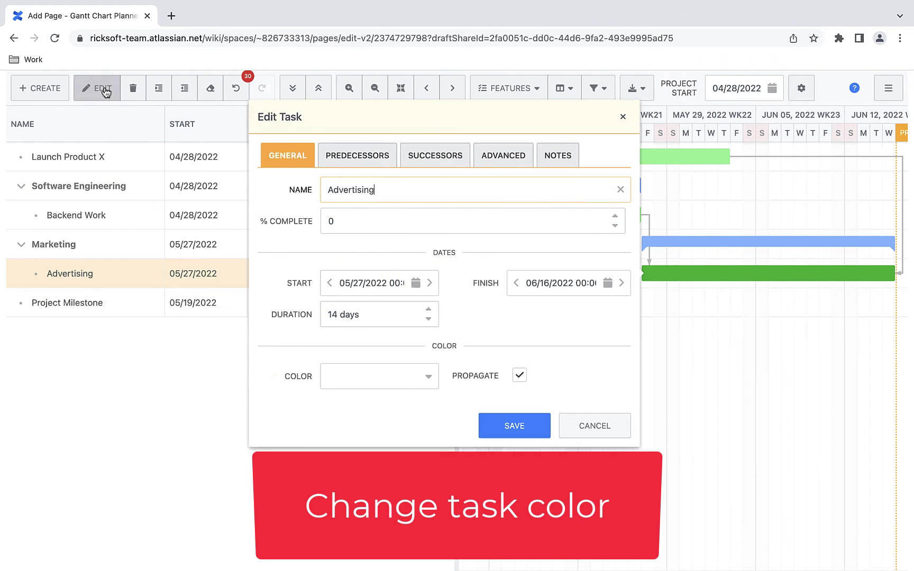
click(343, 376)
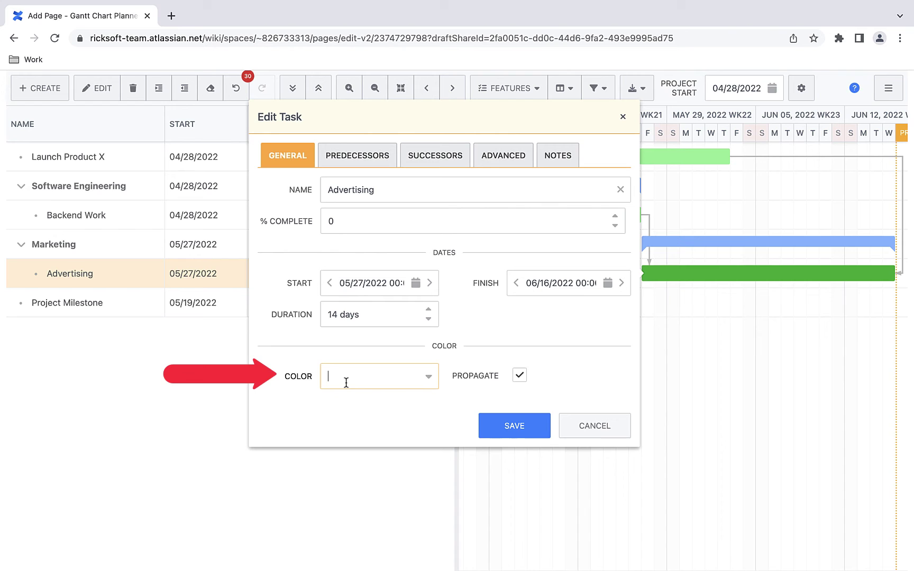
click(424, 382)
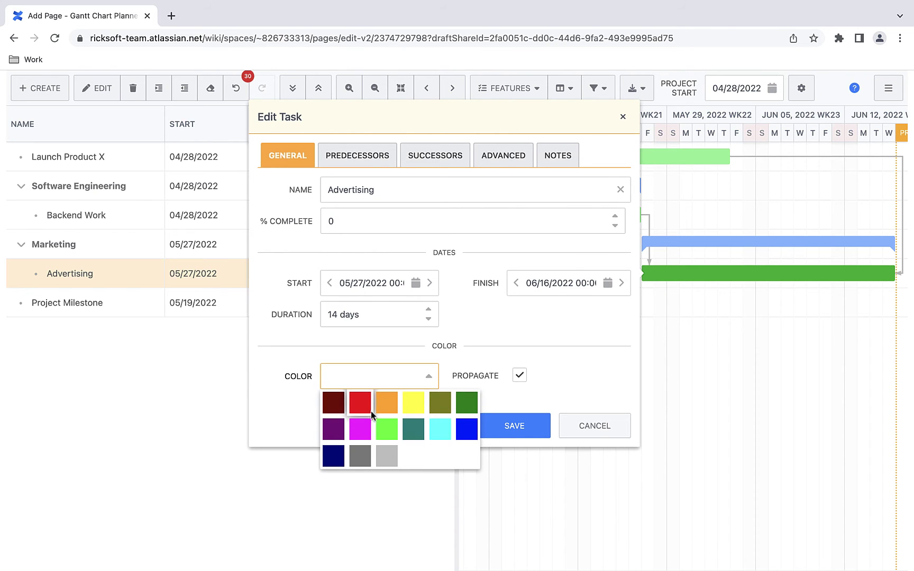
click(358, 426)
click(510, 427)
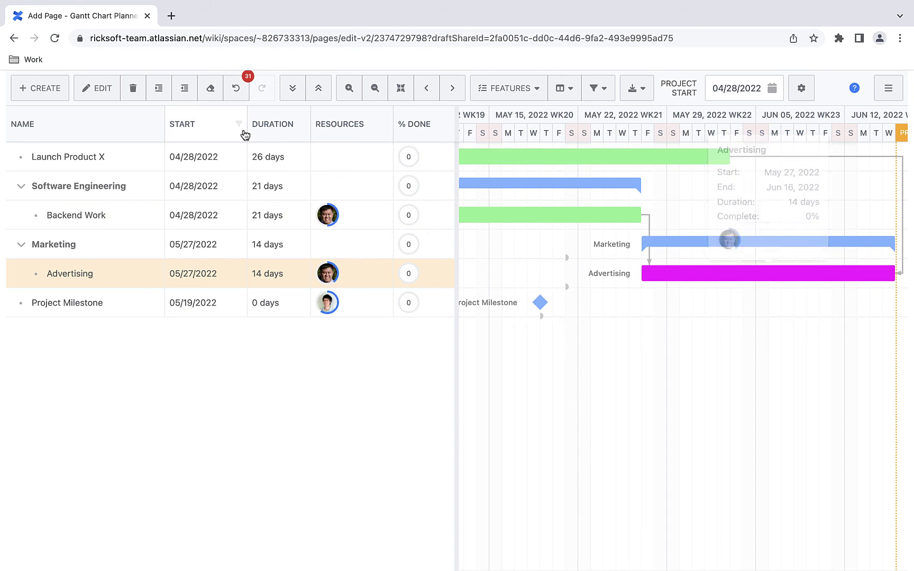
click(98, 77)
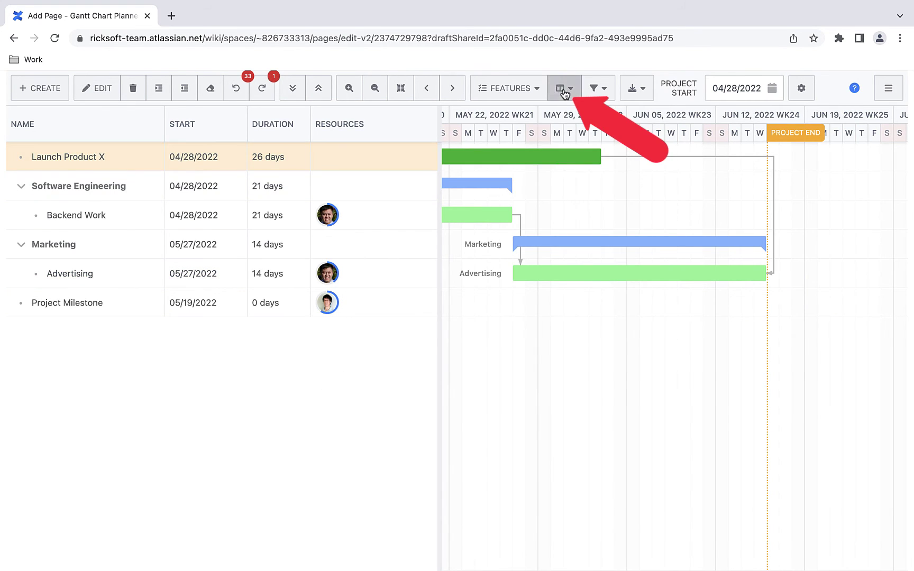
Add the % Done and Inactive columns to the task grid and widen the grid to show them.
click(563, 91)
click(601, 215)
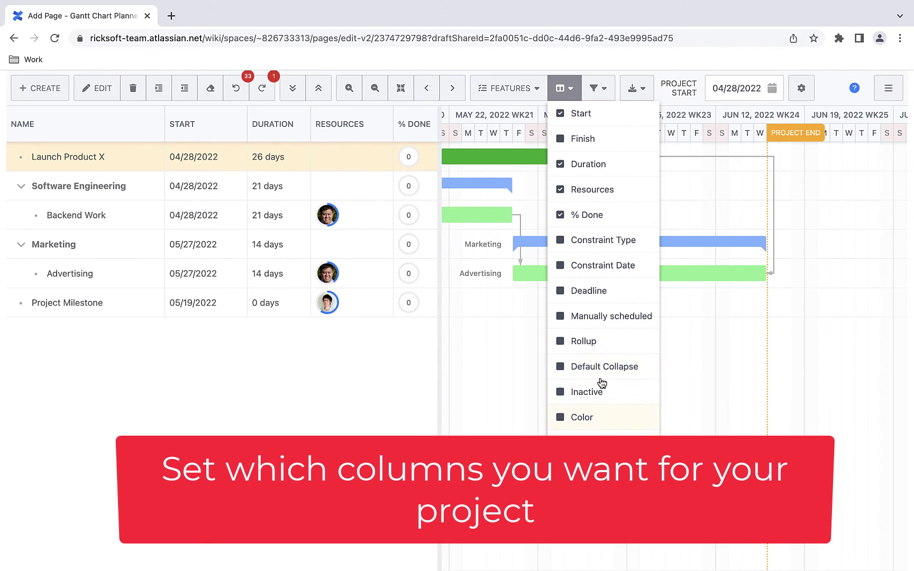
click(609, 396)
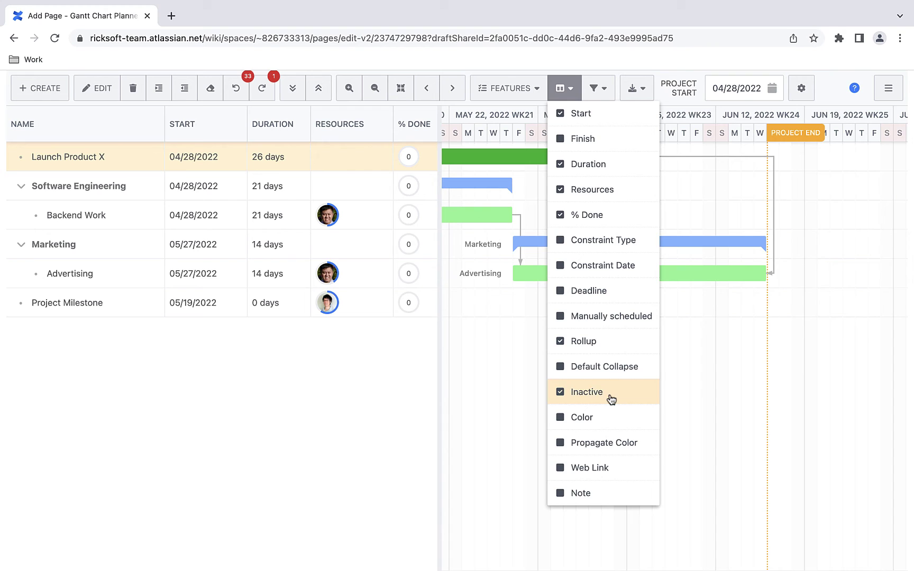
click(364, 449)
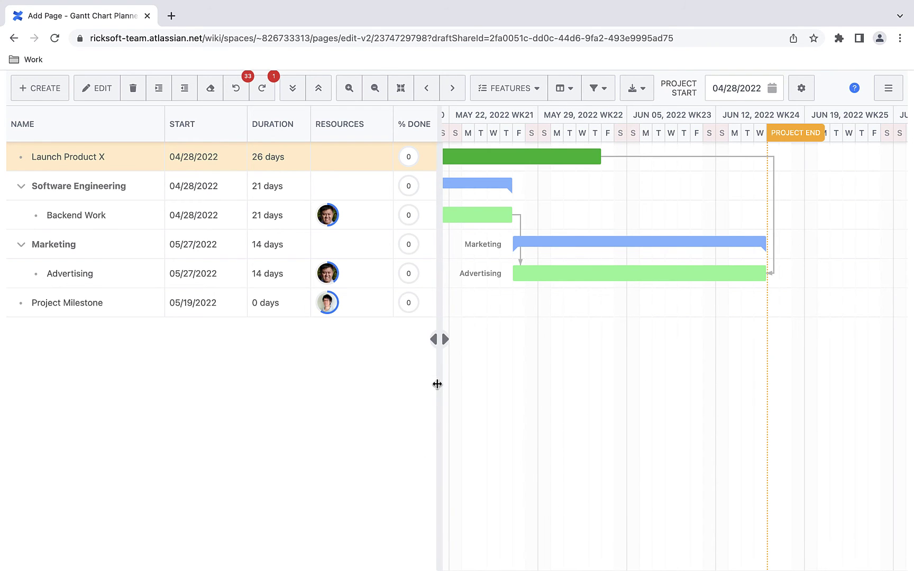
drag(439, 383, 645, 369)
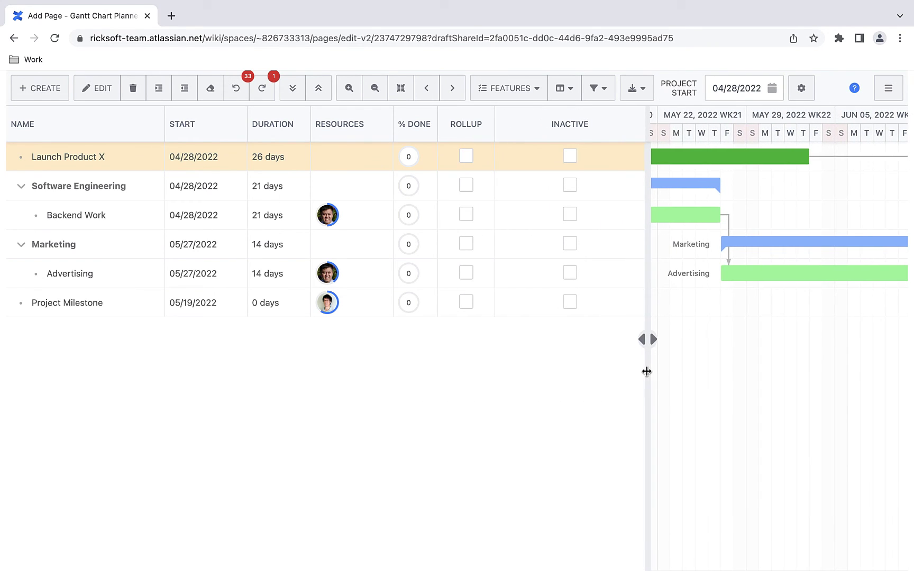
Set Launch Product X's % Done to 30.
double_click(408, 157)
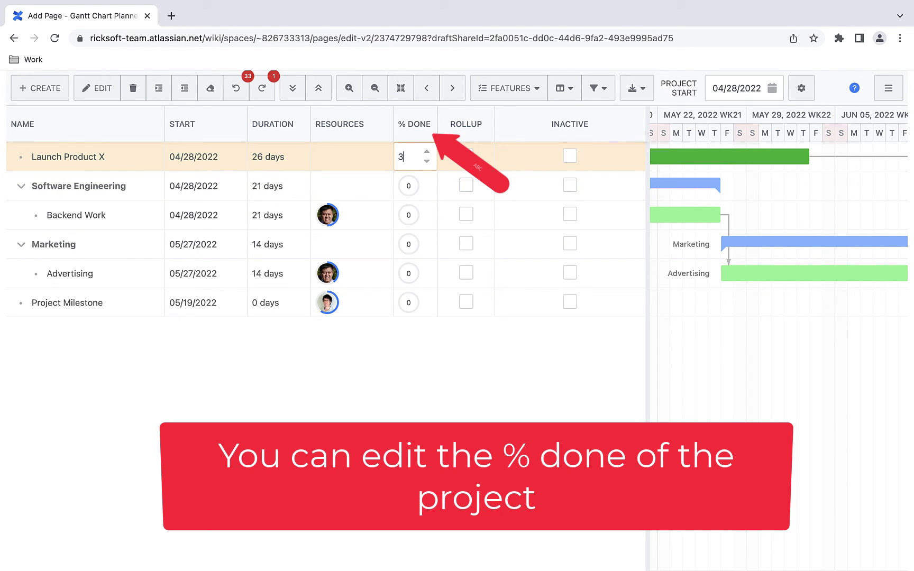
text(30)
key(Return)
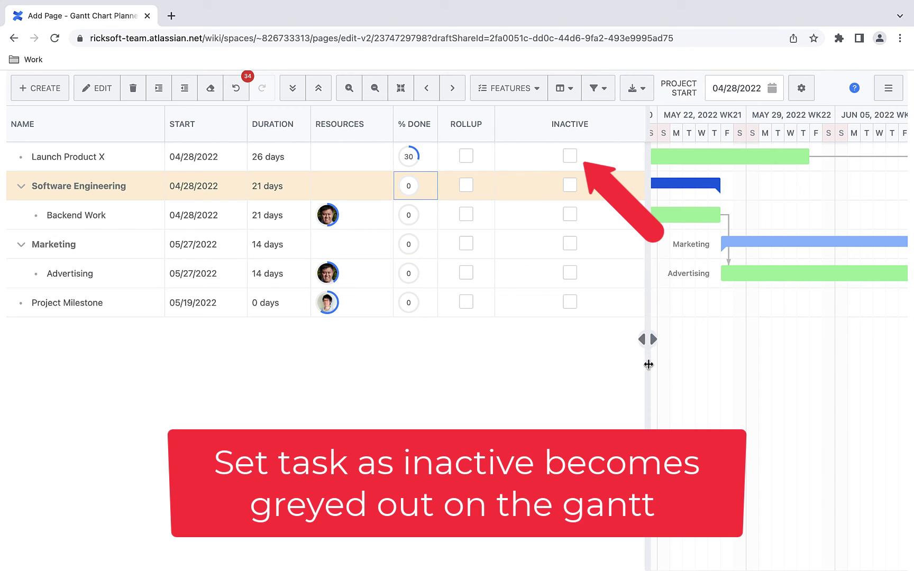
Toggle Launch Product X's Inactive flag on and back off, widening the chart area.
click(570, 157)
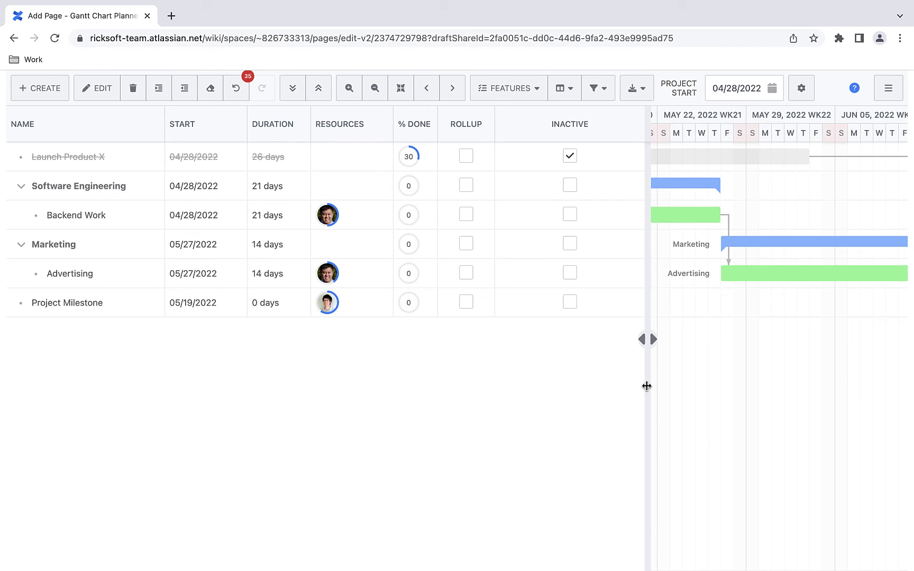
drag(644, 383, 673, 429)
click(585, 156)
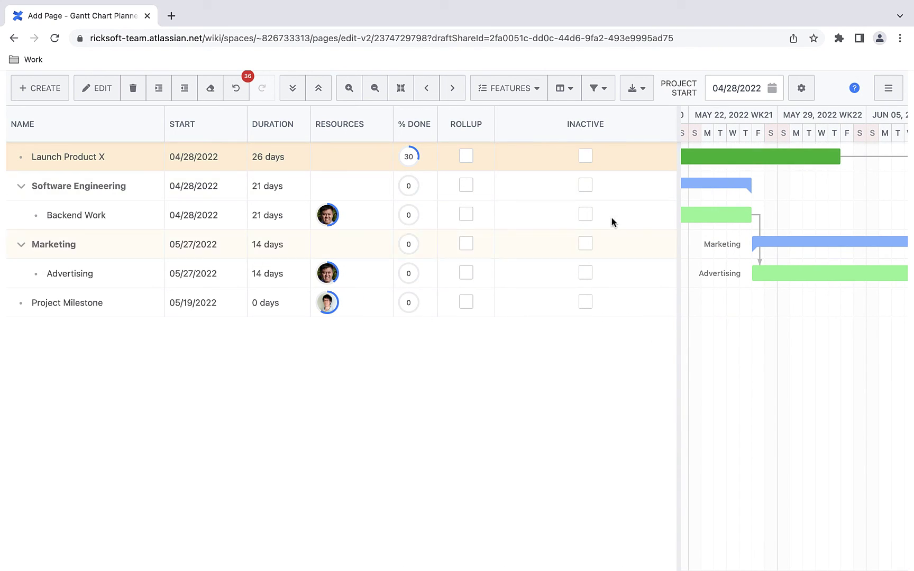
Save the Gantt chart from the top-right menu, then open the toolbar's export options.
drag(677, 376, 359, 385)
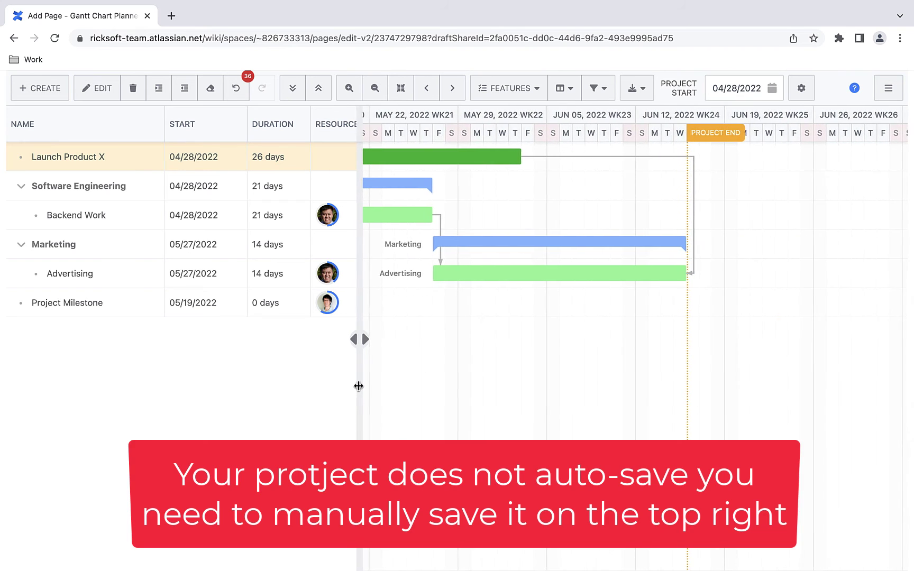
scroll(468, 374, left, 5)
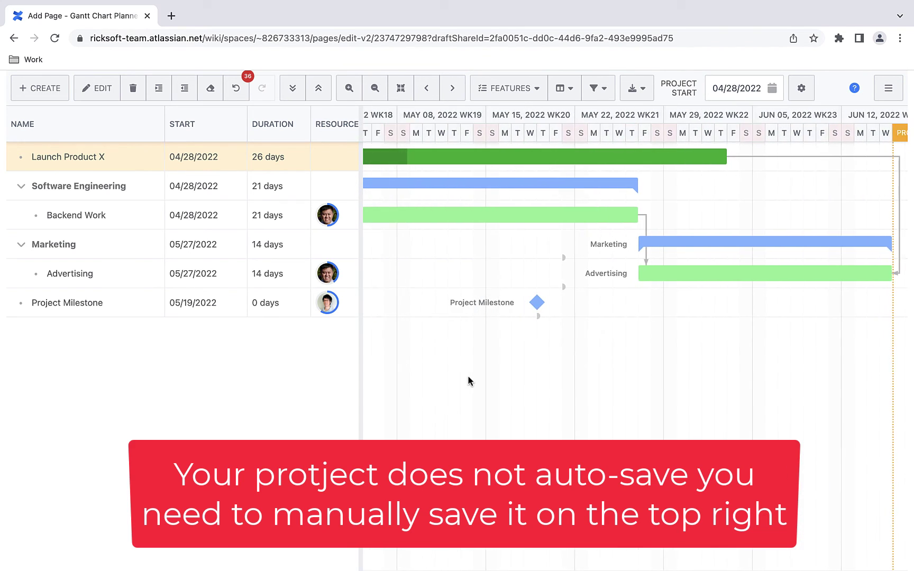
scroll(468, 375, right, 5)
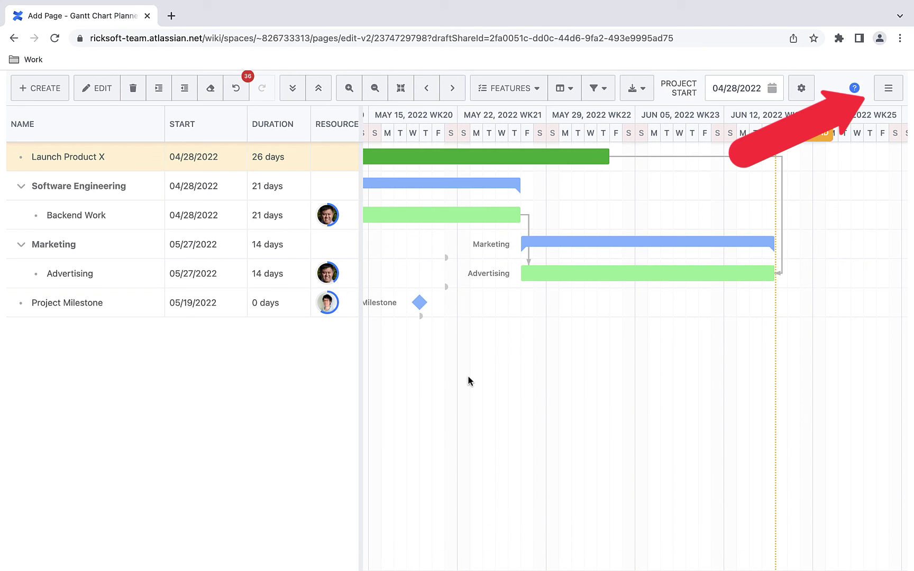
scroll(467, 381, right, 1)
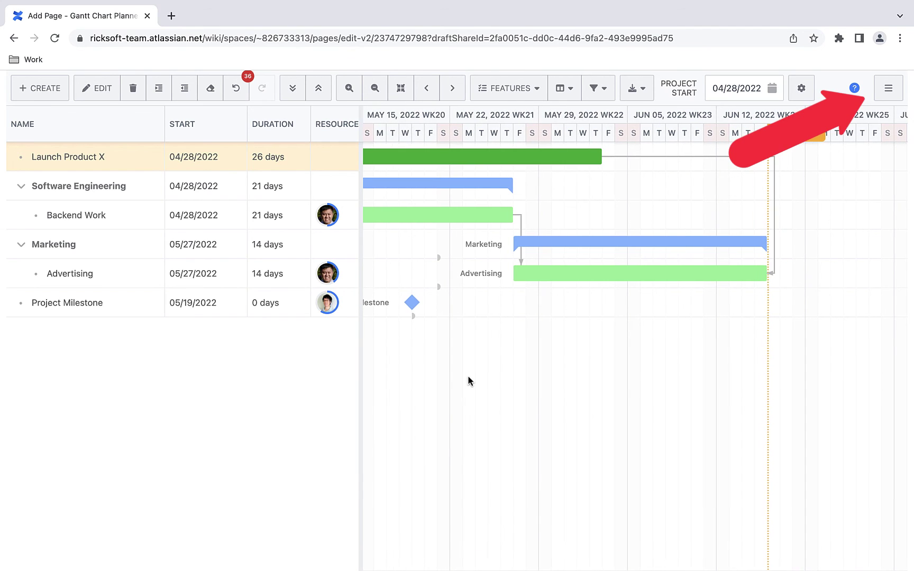
click(884, 96)
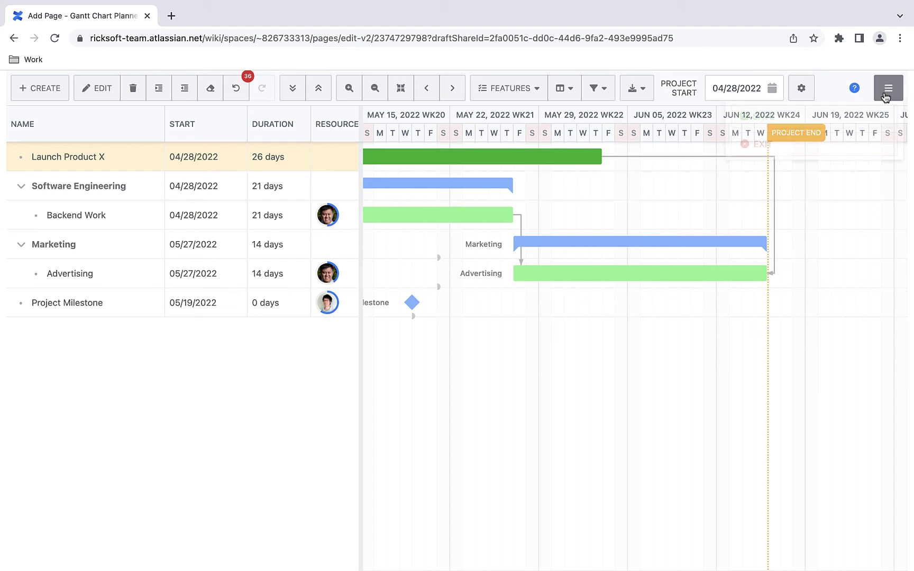
click(827, 117)
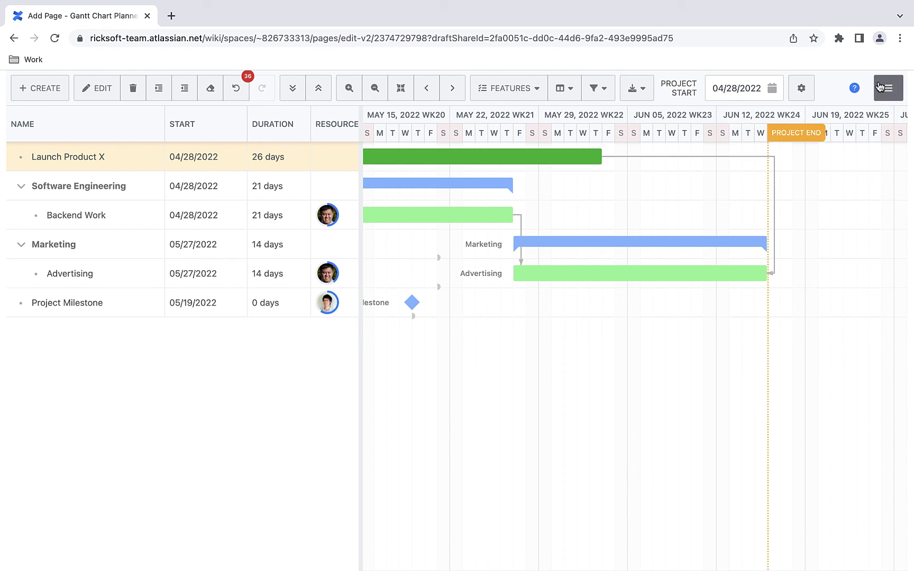
click(879, 86)
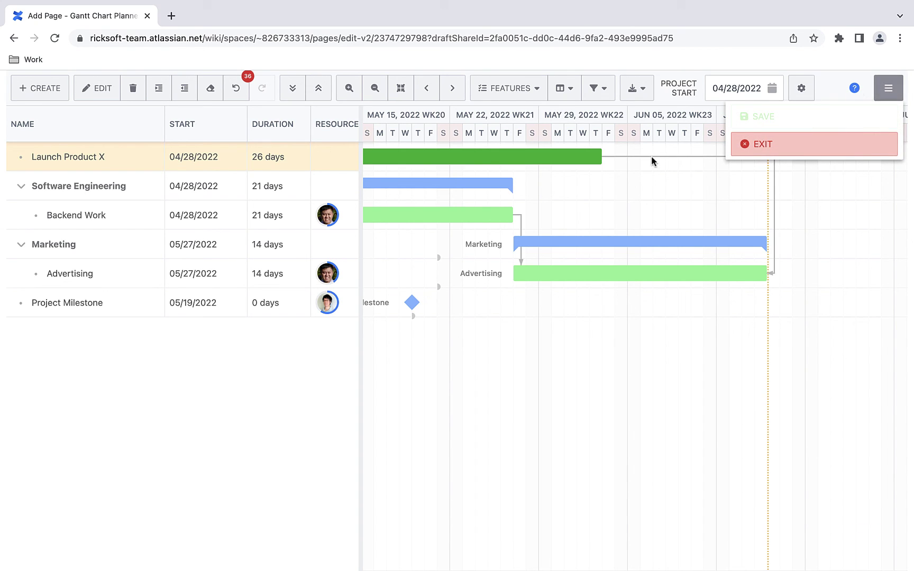
click(639, 93)
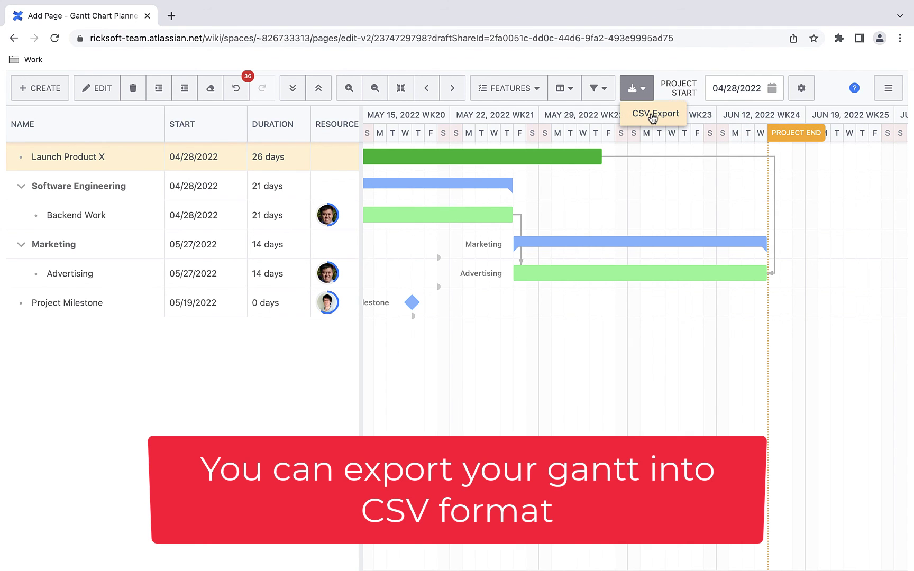
Export the chart data as CSV, keeping Exclude inactive data ticked.
click(652, 116)
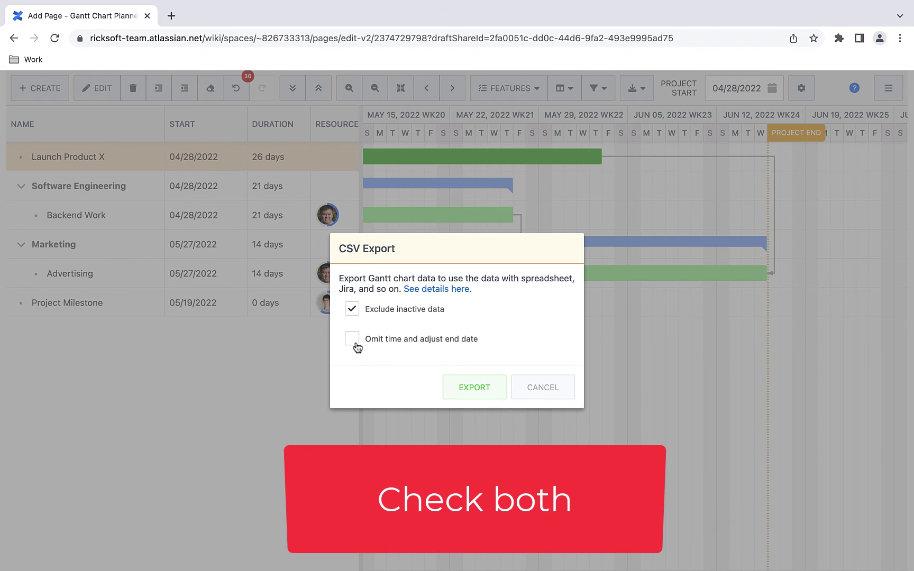
click(473, 388)
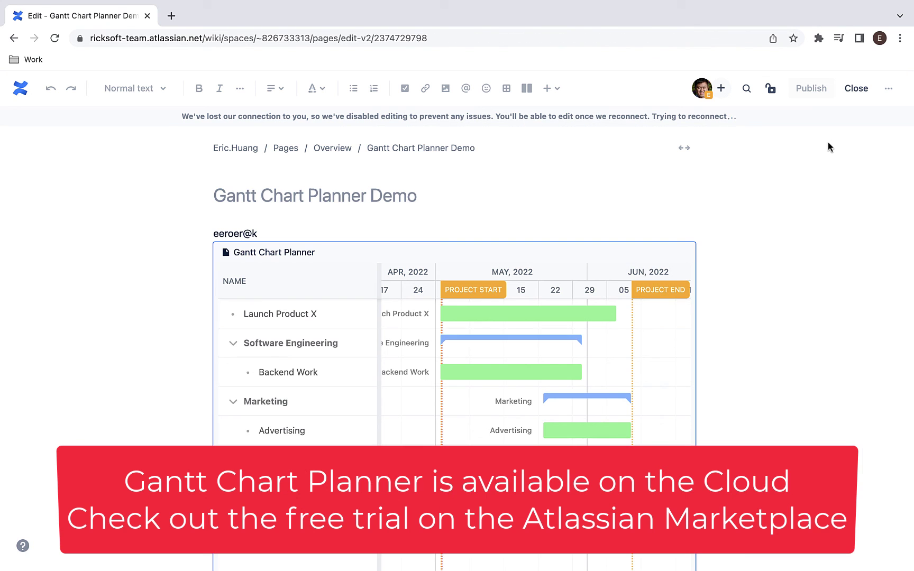
Scroll down the Gantt Chart Planner Demo page to the embedded six-task chart.
scroll(667, 296, down, 3)
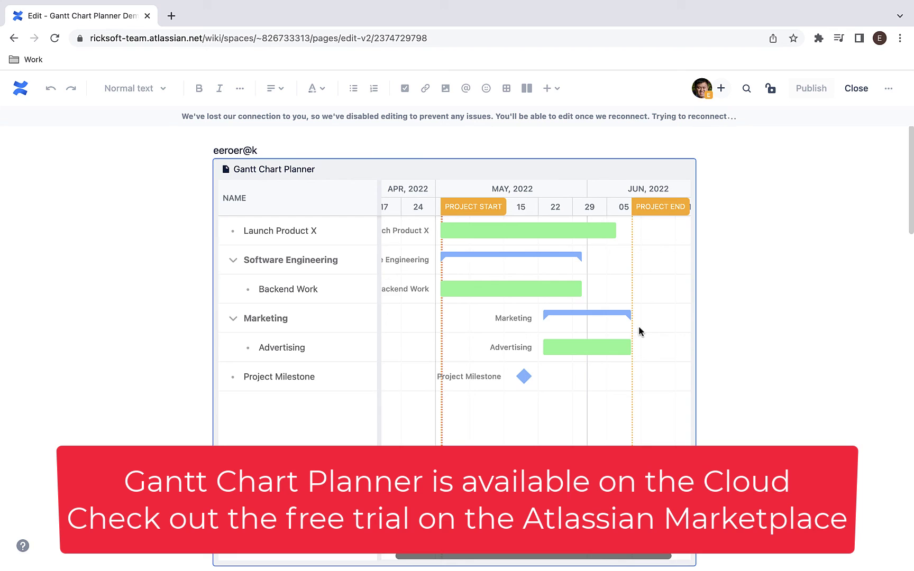
scroll(637, 328, down, 1)
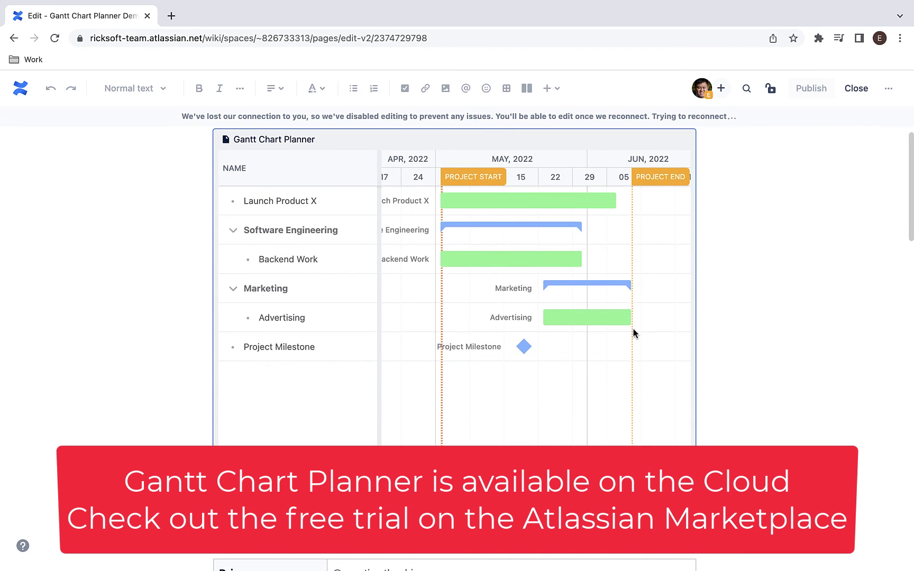